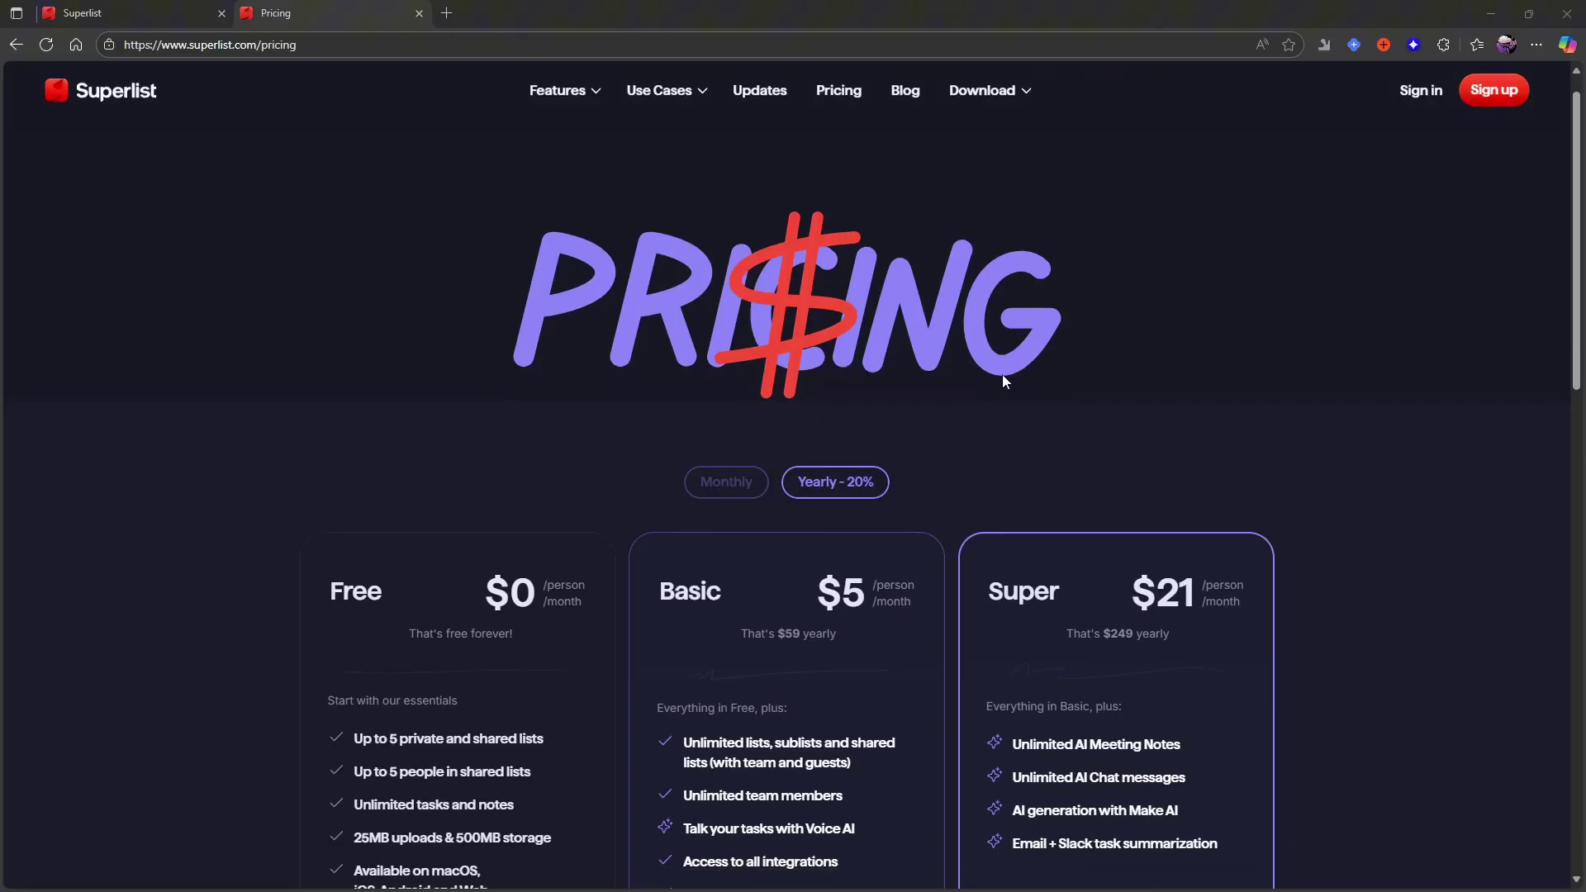
{"action": "scroll", "coordinate": [991, 387], "scroll_direction": "down", "scroll_amount": 1}
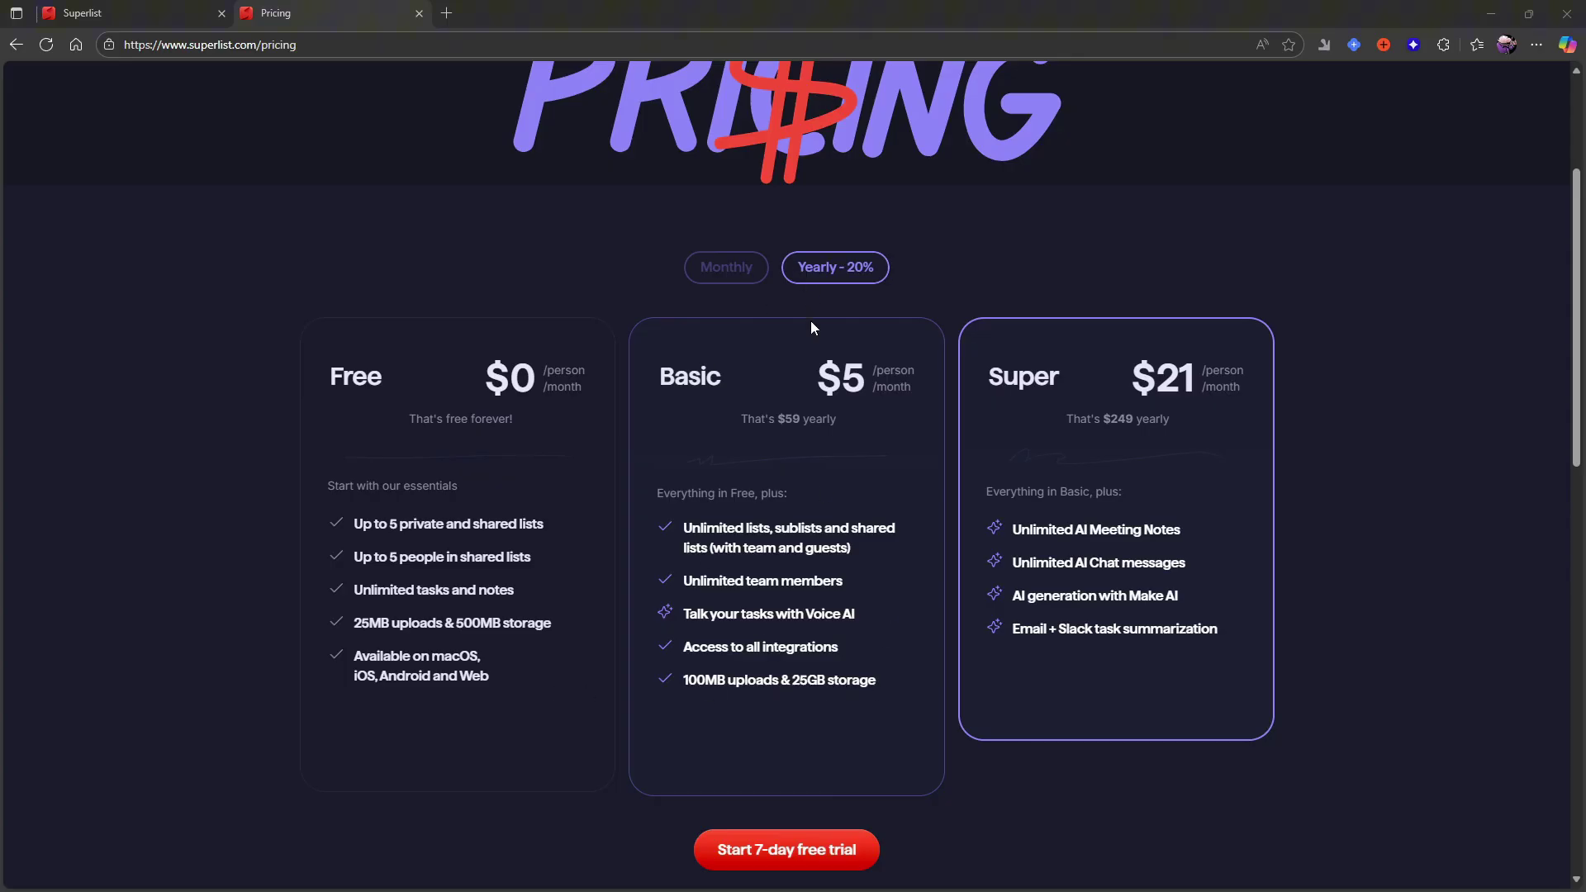
- Toggle the plan prices between Monthly and Yearly billing a few times, ending on Yearly
{"action": "left_click", "coordinate": [732, 276]}
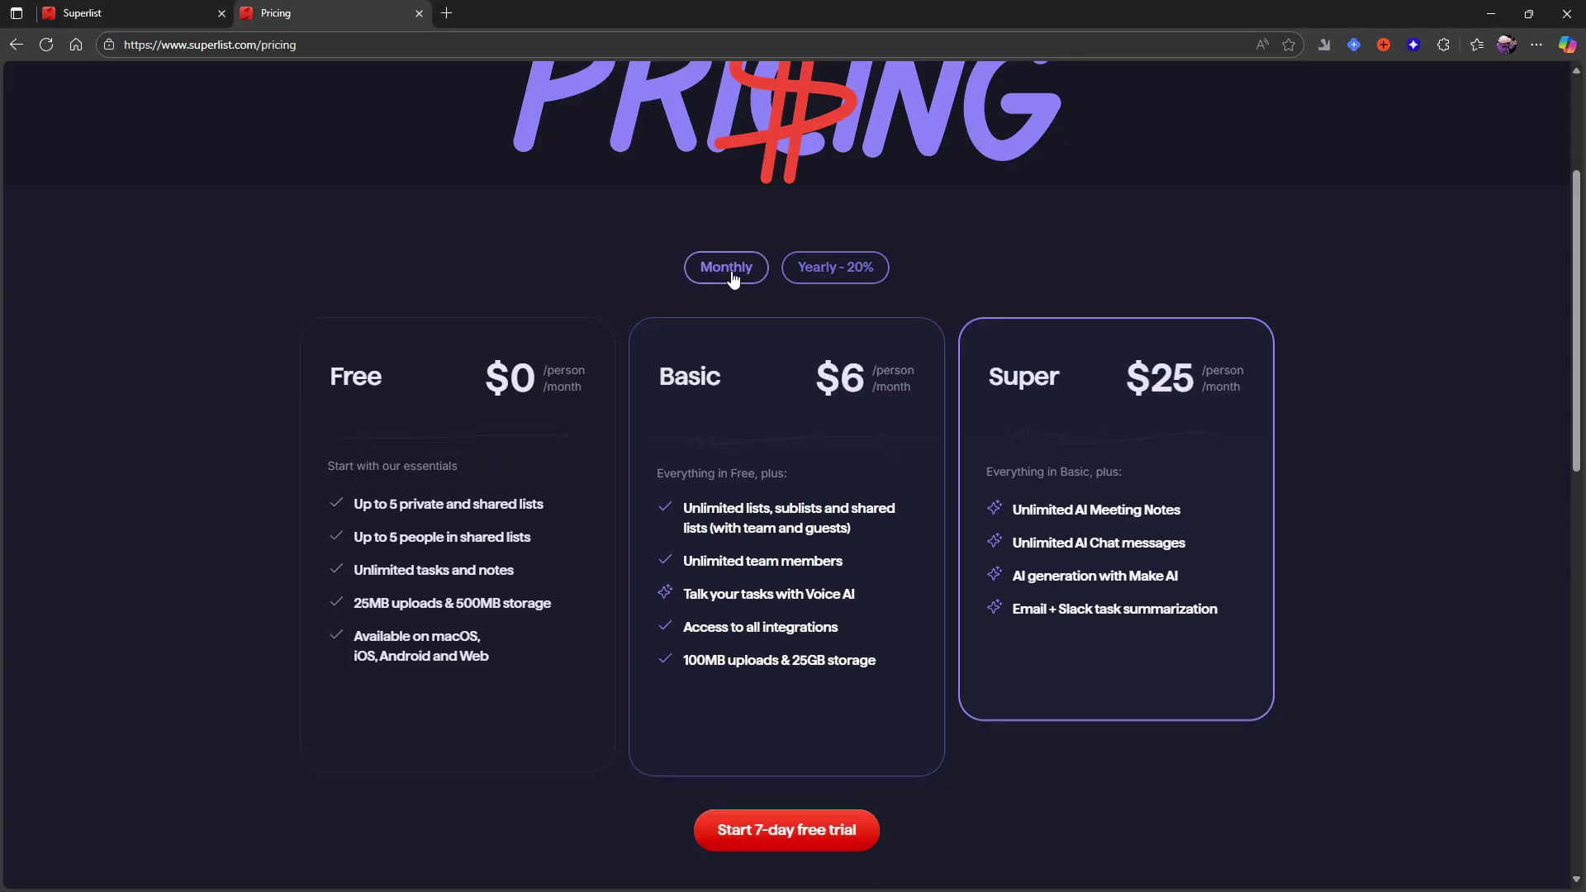
{"action": "left_click", "coordinate": [833, 271]}
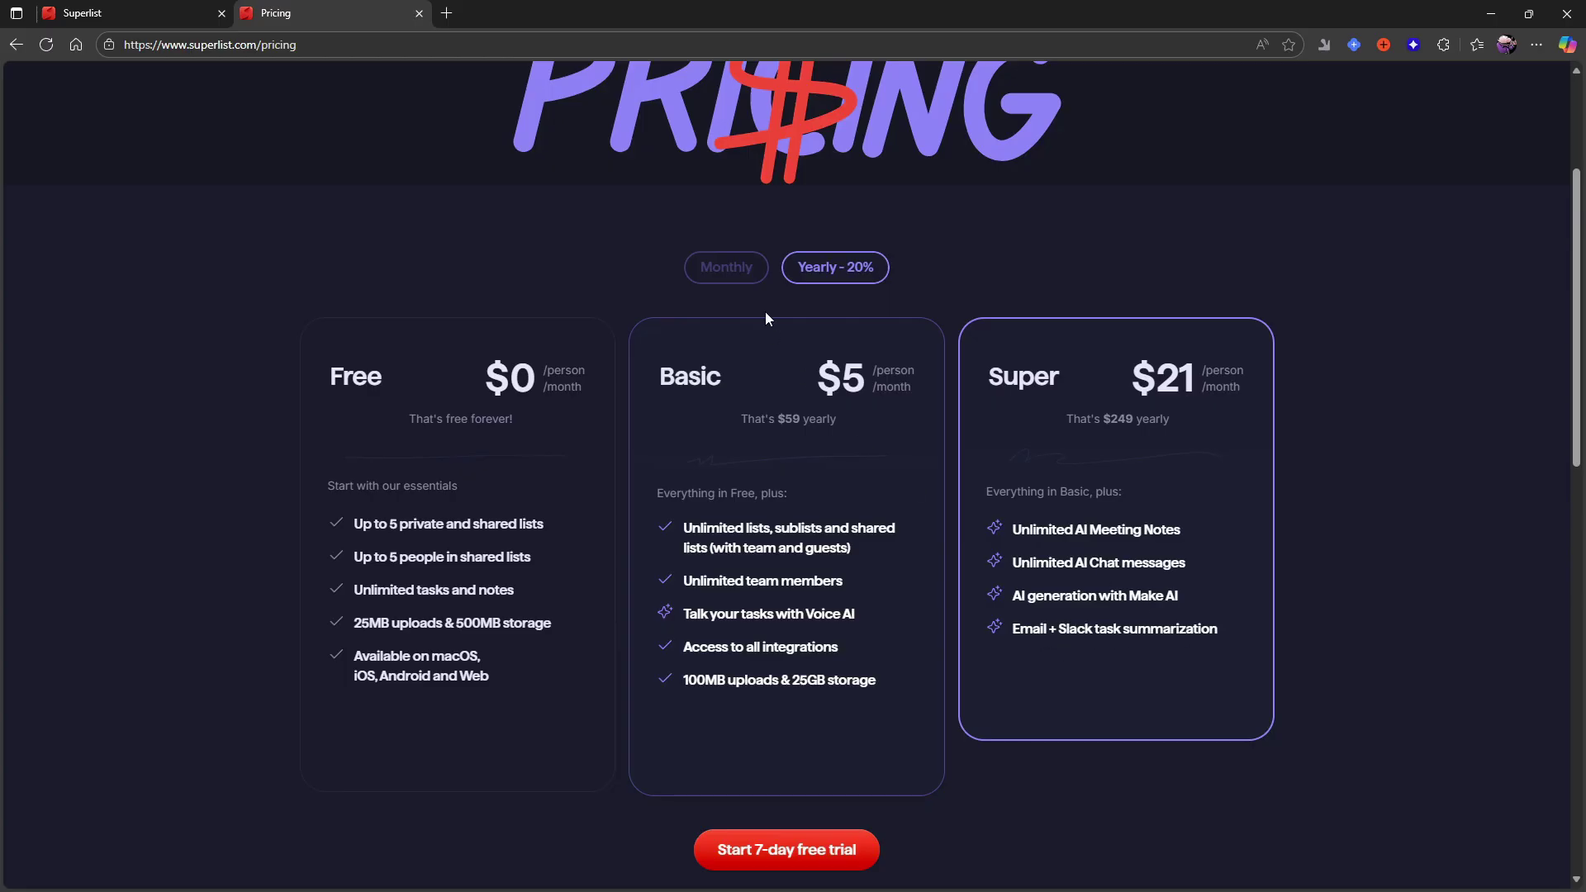
{"action": "left_click", "coordinate": [726, 267]}
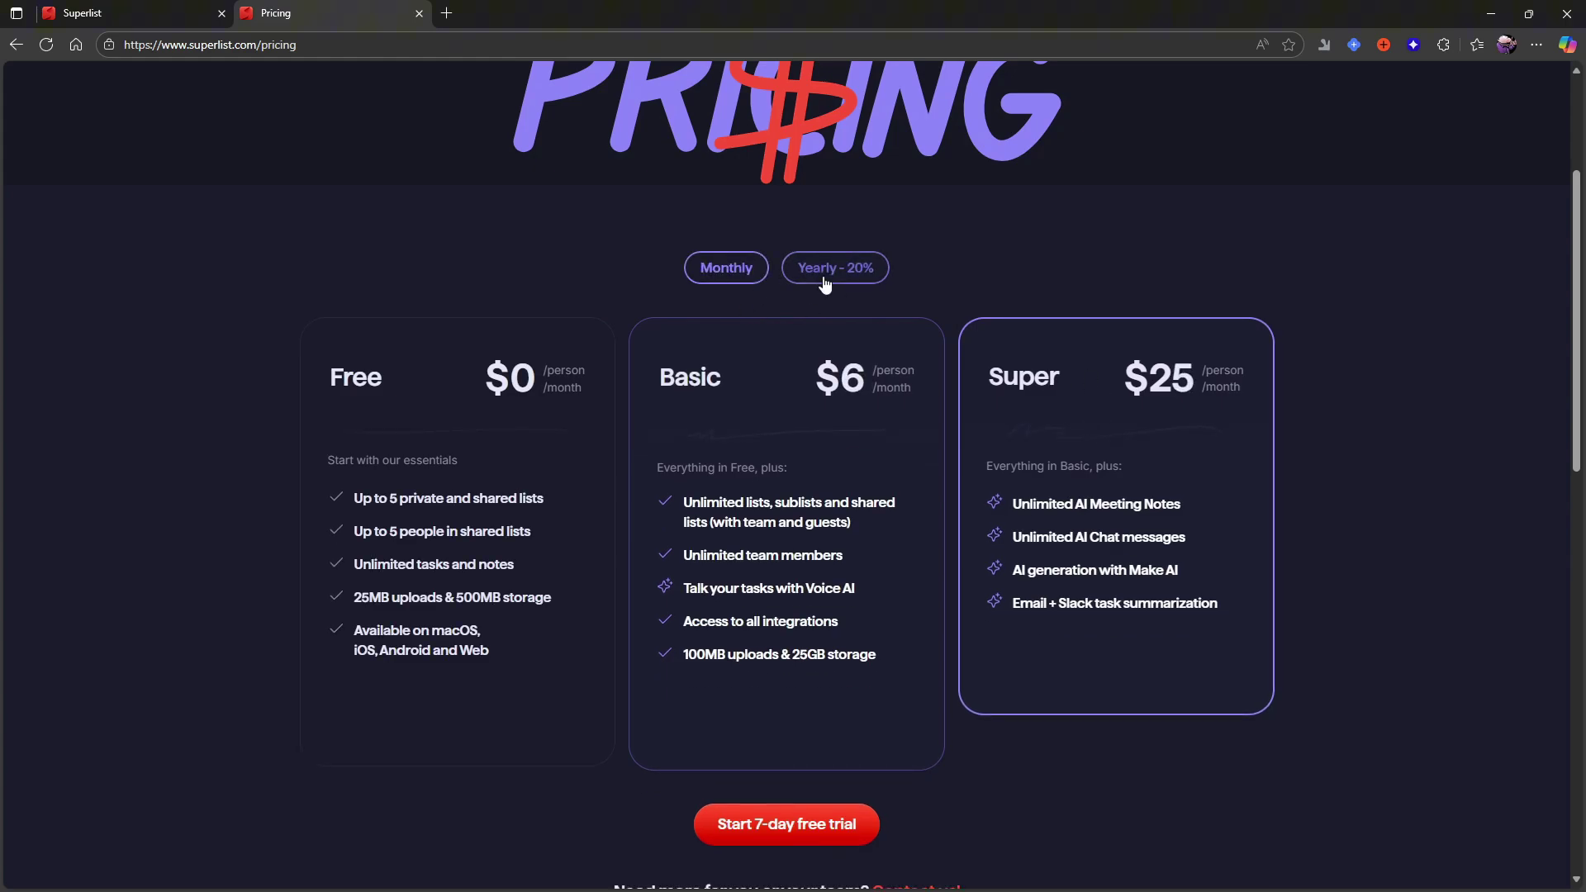
{"action": "left_click", "coordinate": [823, 281]}
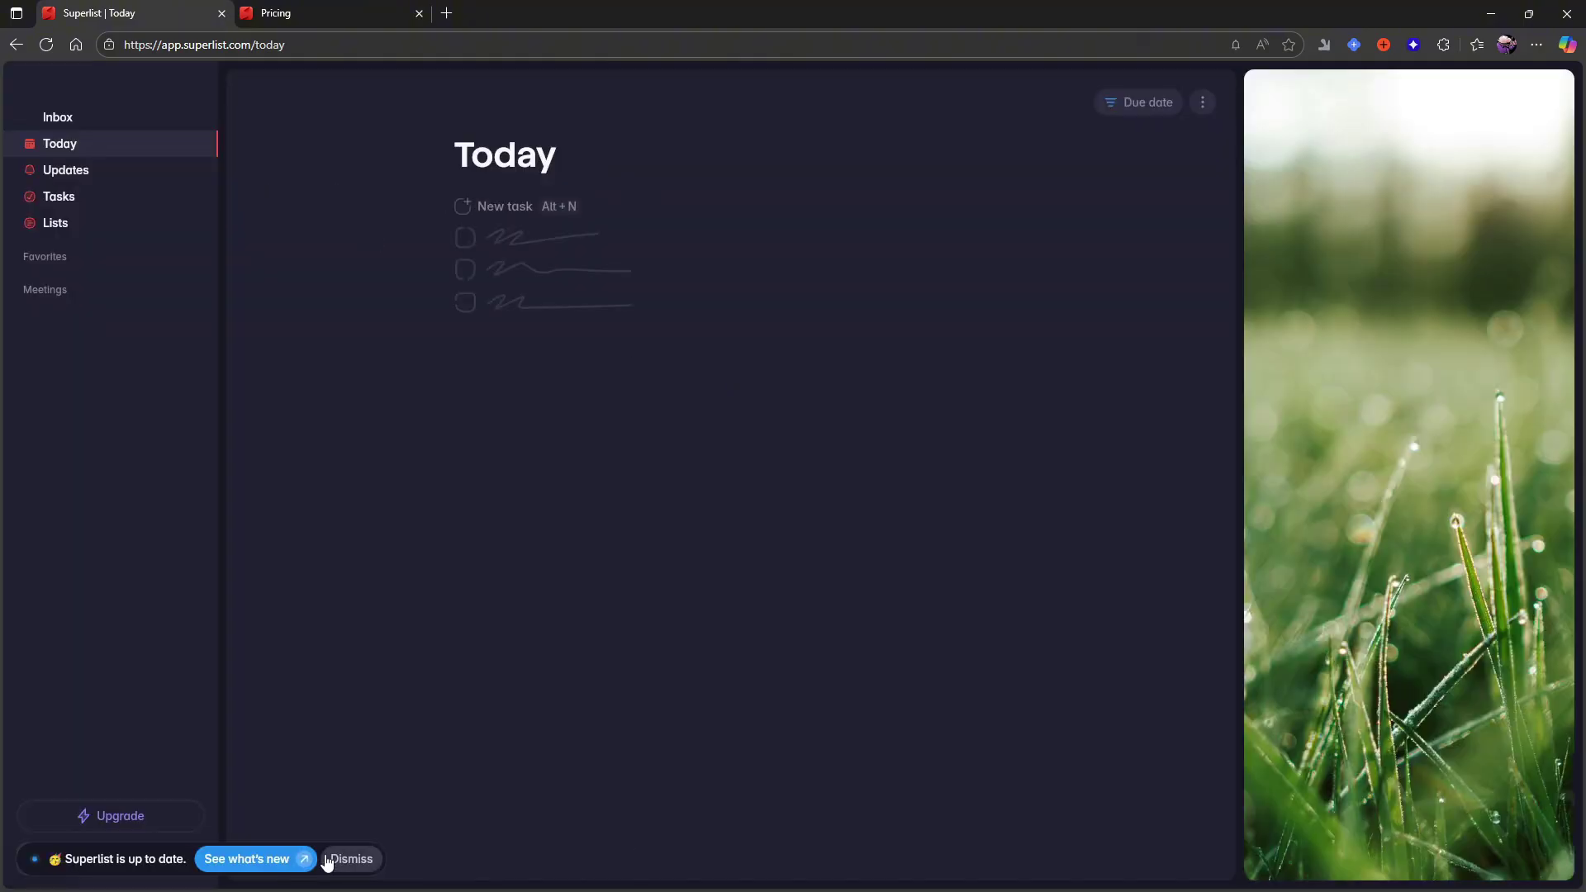
- Dismiss the up-to-date notice and add a Favorites section named 'Social media stuff'
{"action": "left_click", "coordinate": [351, 859]}
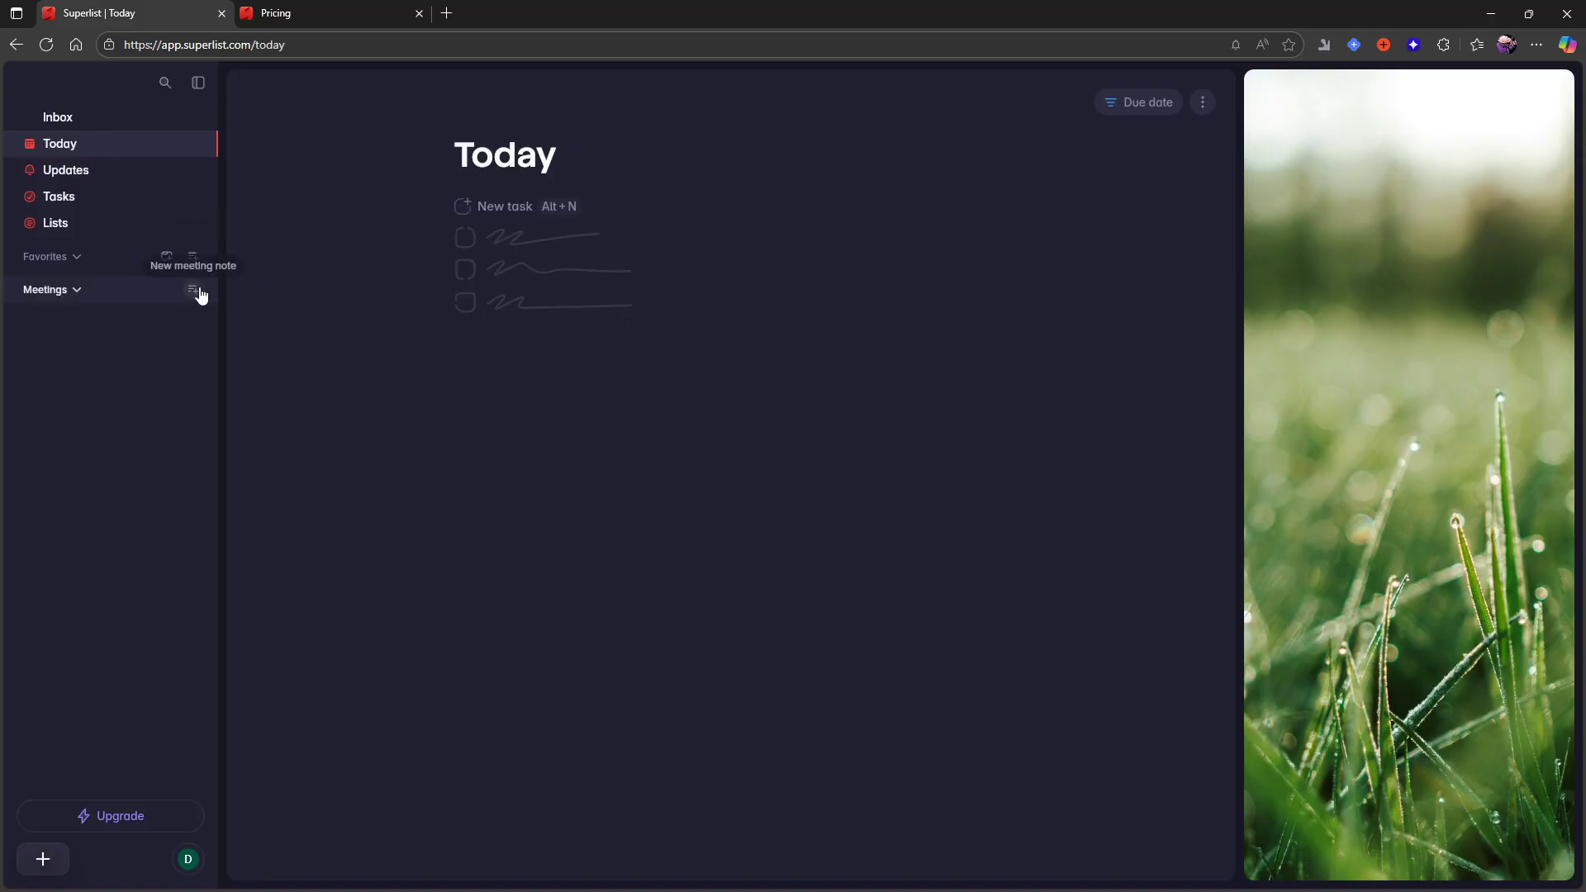
{"action": "left_click", "coordinate": [167, 258]}
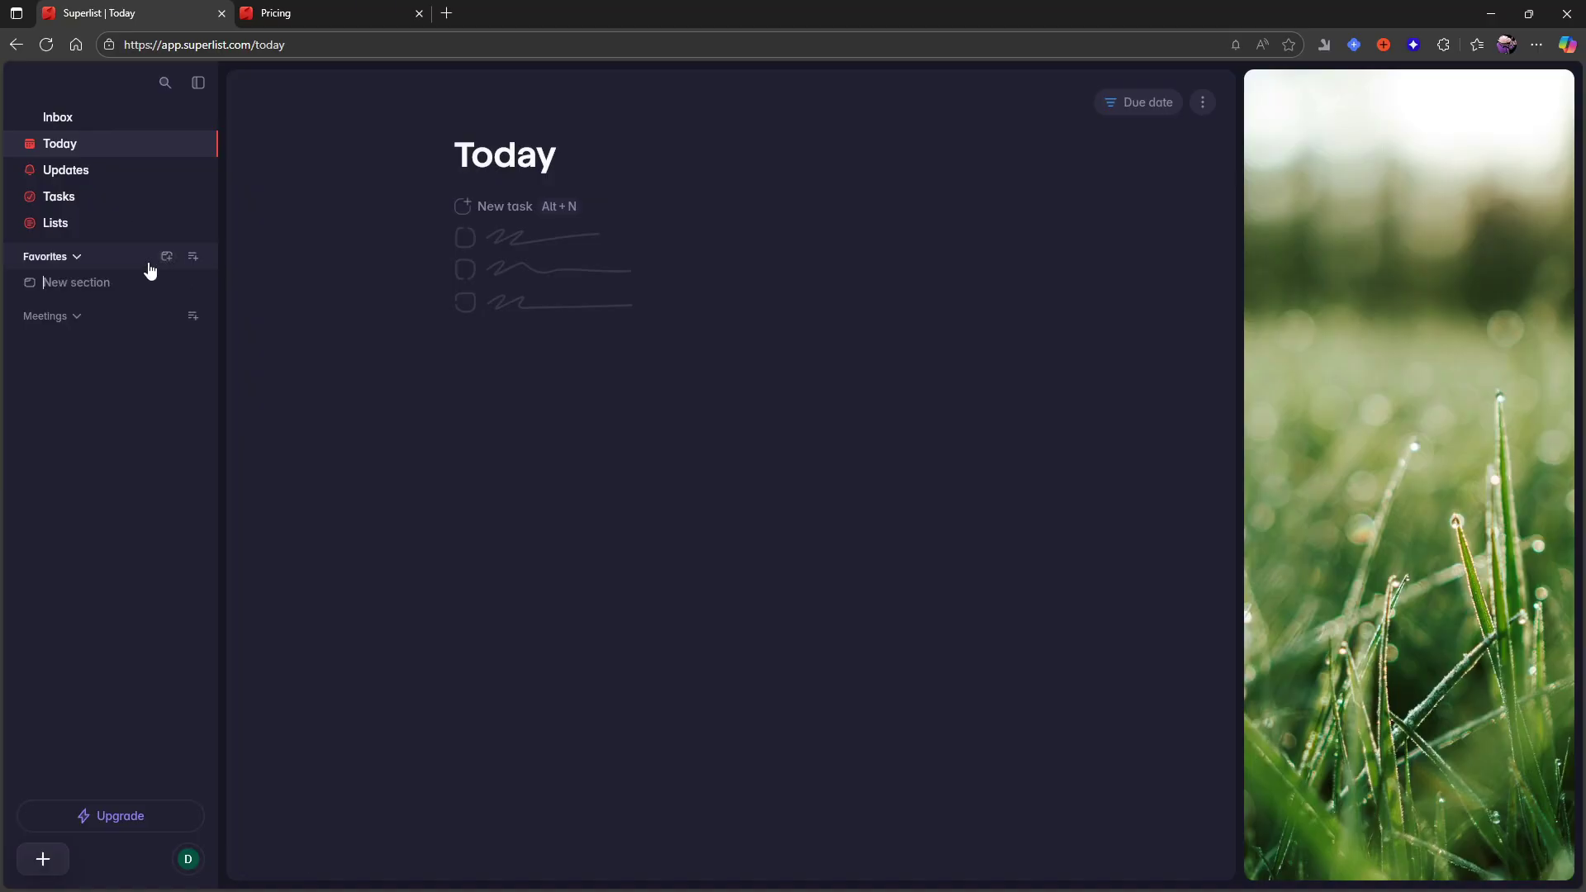
{"action": "type", "text": "Social media stuff"}
- Create a list titled 'Youtube video ideas' with a first task 'Superlist video'
{"action": "left_click", "coordinate": [194, 259]}
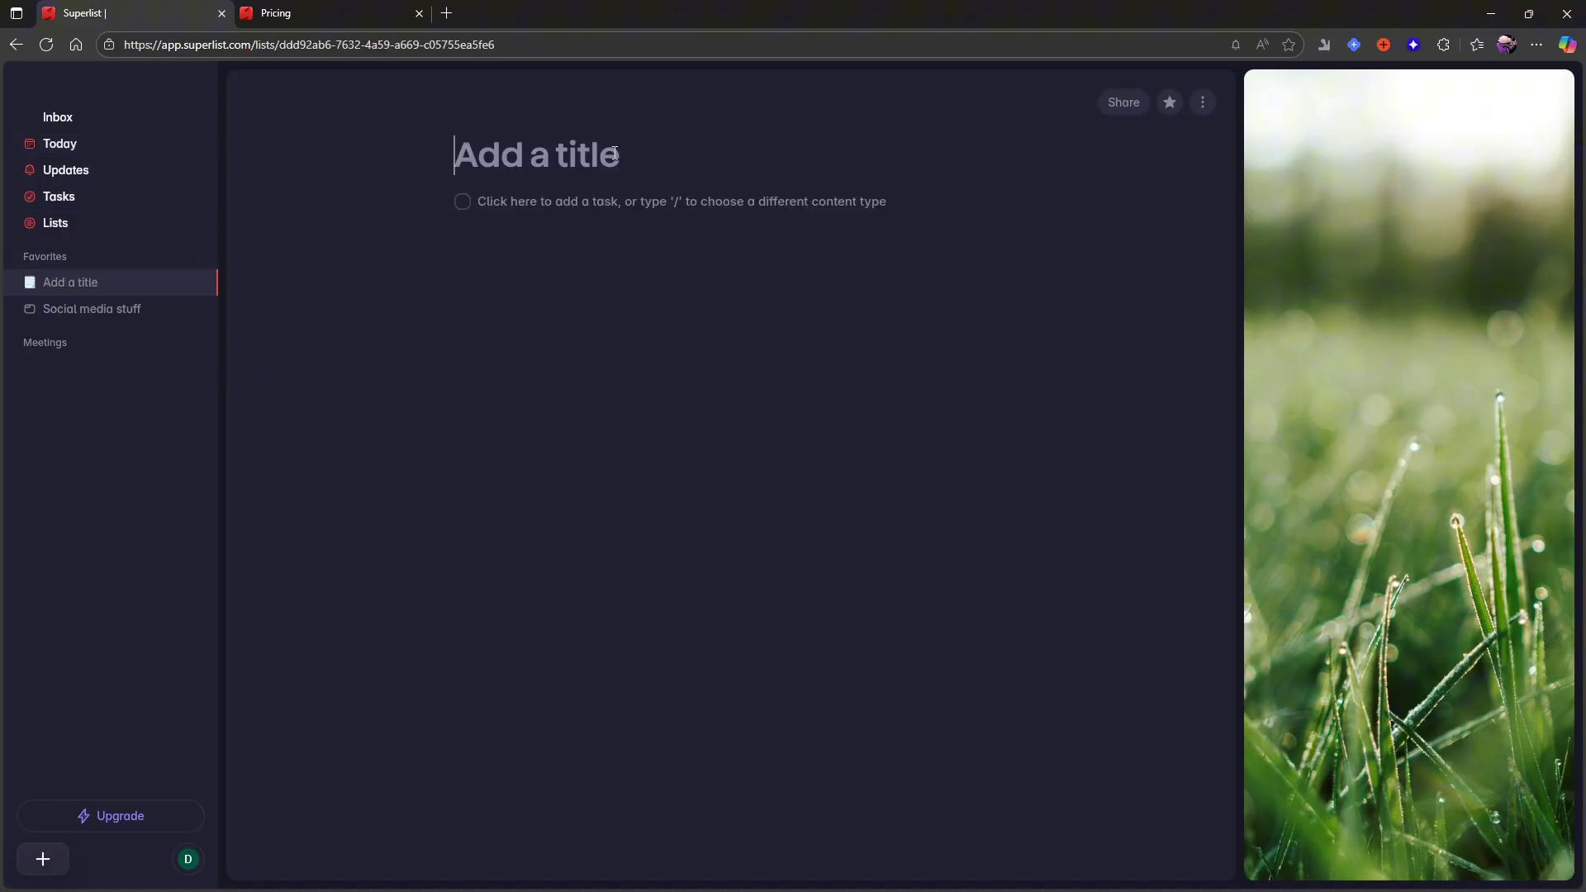
{"action": "type", "text": "Youtu"}
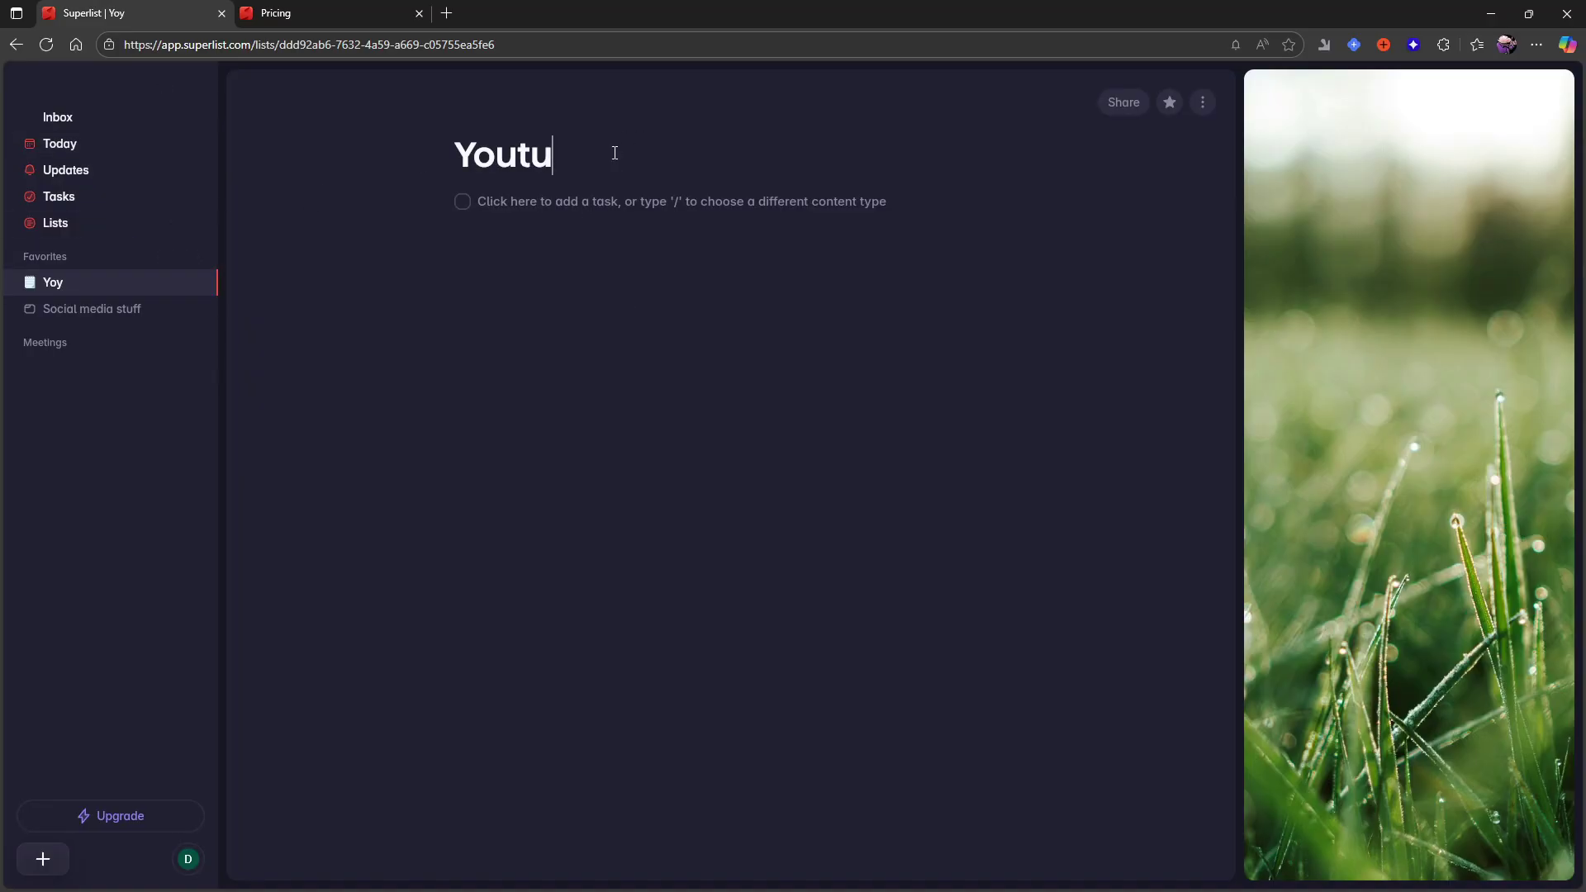
{"action": "type", "text": "be video "}
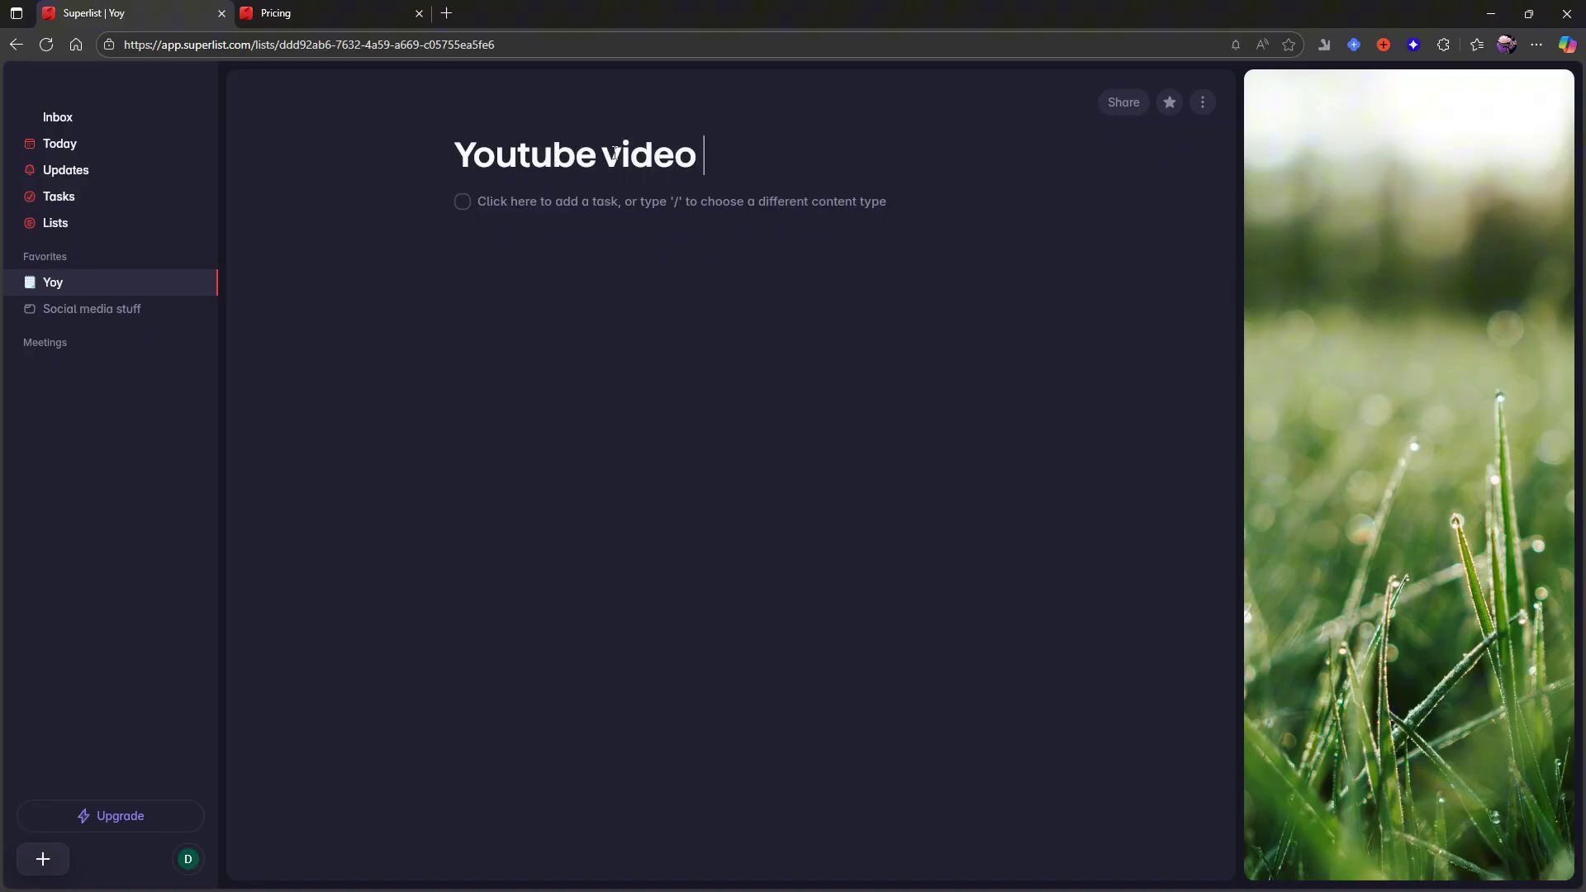
{"action": "type", "text": "ideas"}
{"action": "key", "text": "Return"}
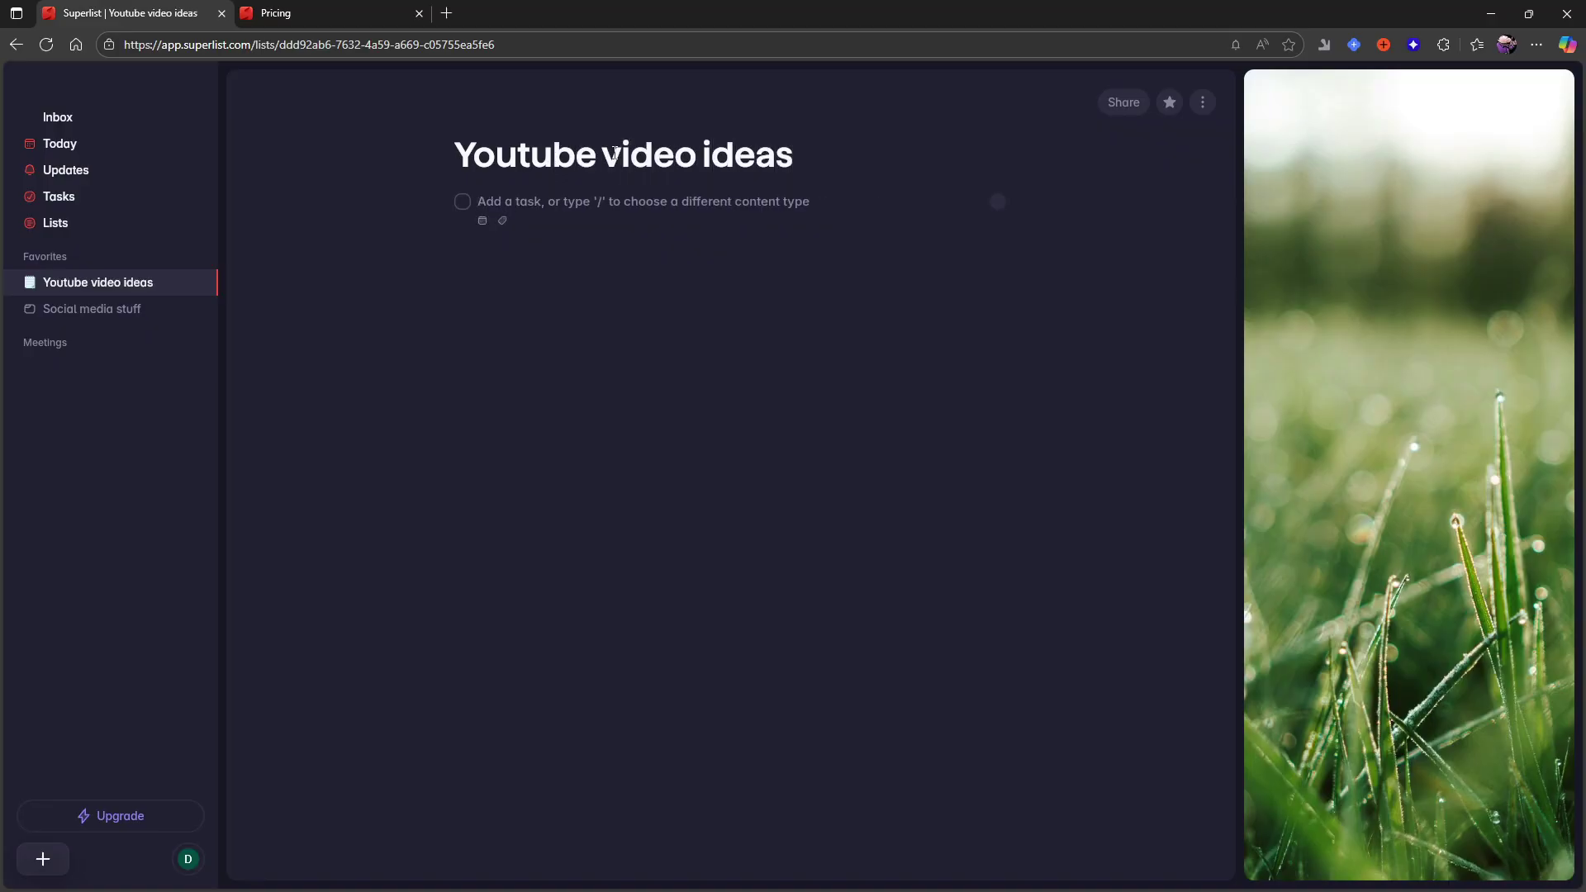
{"action": "type", "text": "Superlist video"}
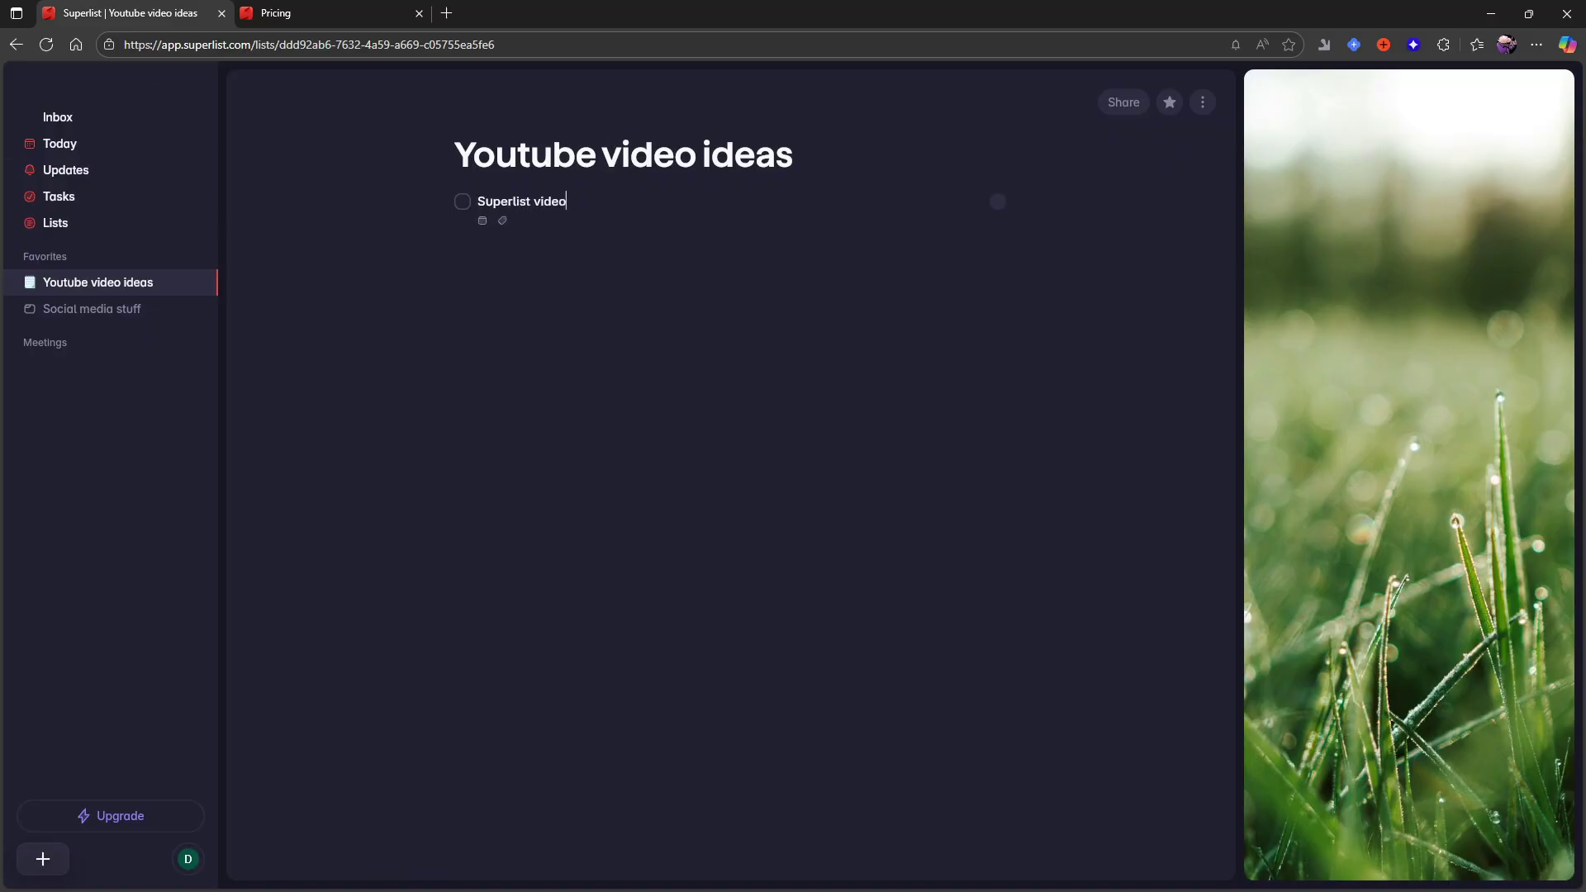
- Move the Youtube video ideas list into the Social media stuff section
{"action": "left_click_drag", "start_coordinate": [134, 289], "coordinate": [148, 320]}
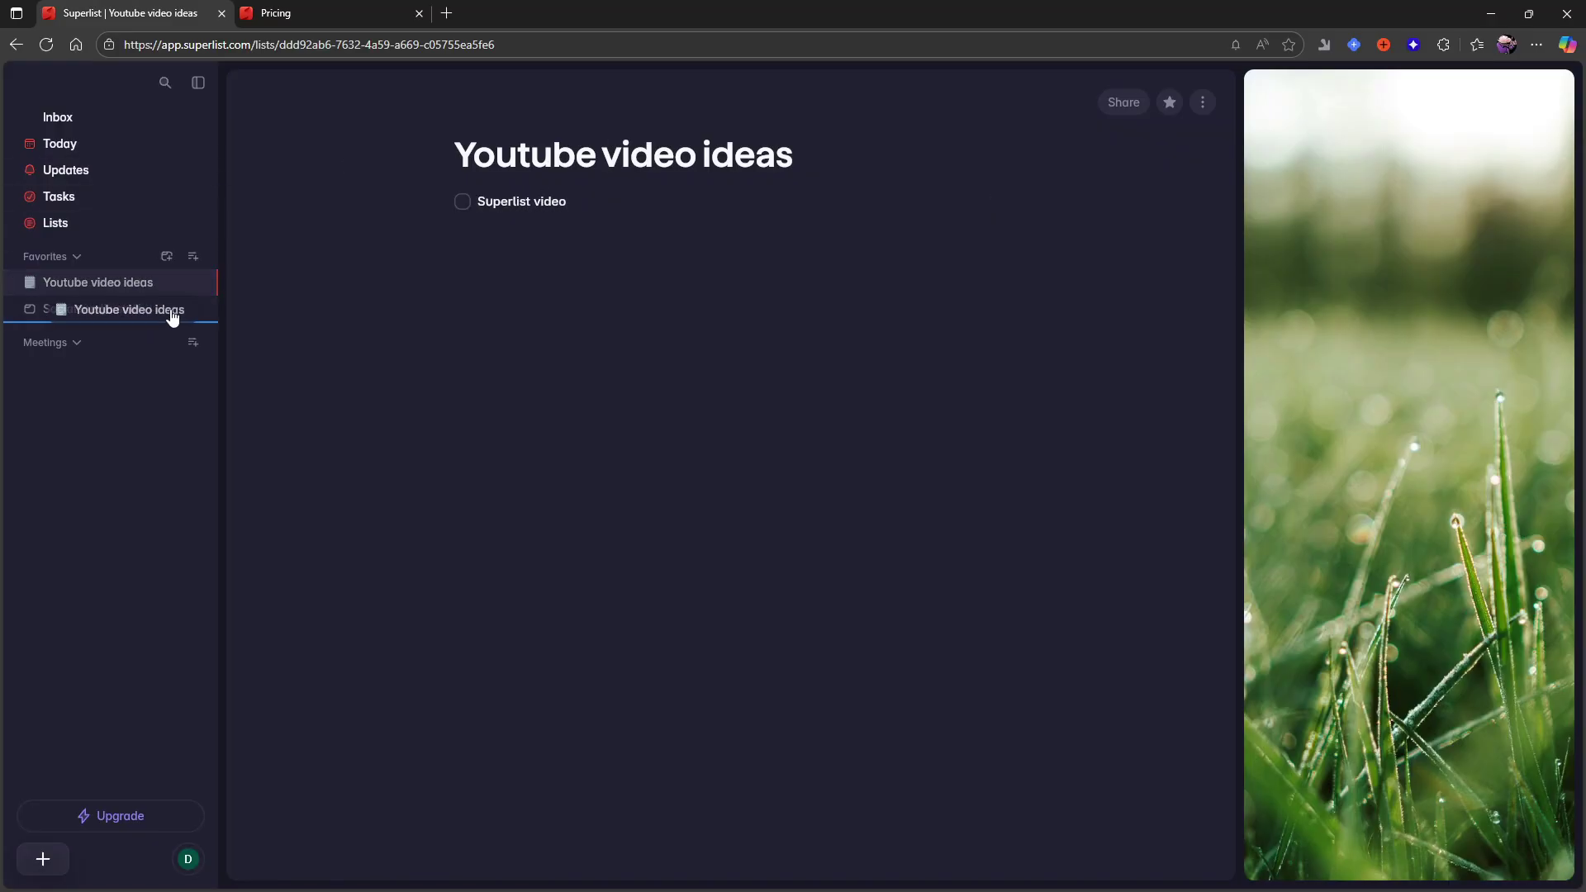
{"action": "left_click_drag", "start_coordinate": [173, 316], "coordinate": [170, 314]}
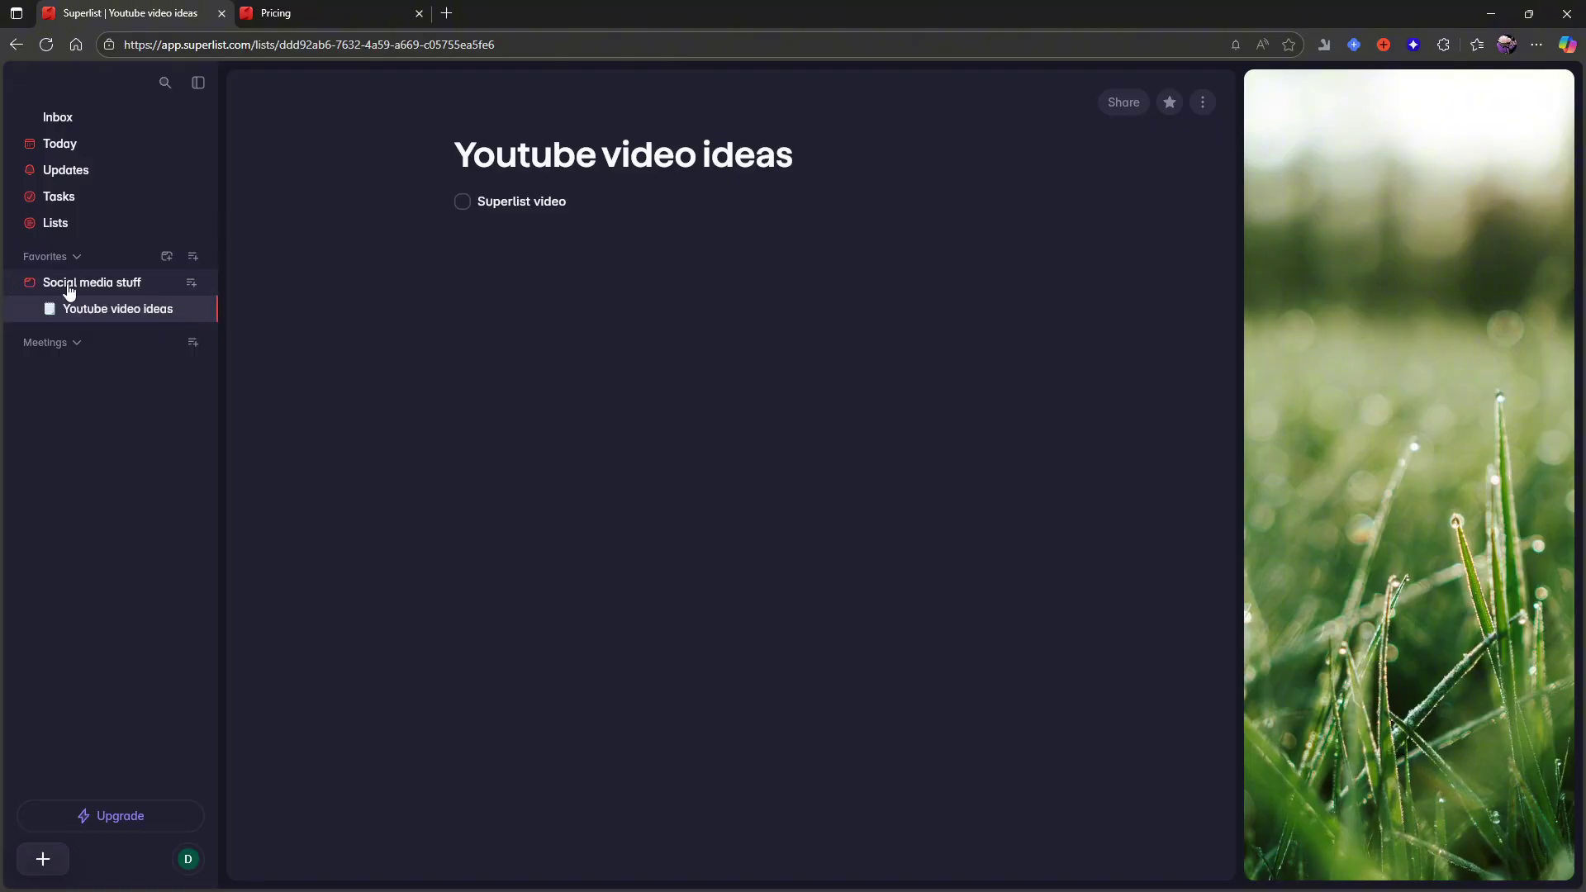
{"action": "left_click", "coordinate": [65, 289]}
{"action": "left_click", "coordinate": [61, 282]}
{"action": "mouse_move", "coordinate": [78, 314]}
{"action": "left_mouse_down"}
{"action": "mouse_move", "coordinate": [97, 275]}
{"action": "mouse_move", "coordinate": [96, 308]}
{"action": "left_mouse_up"}
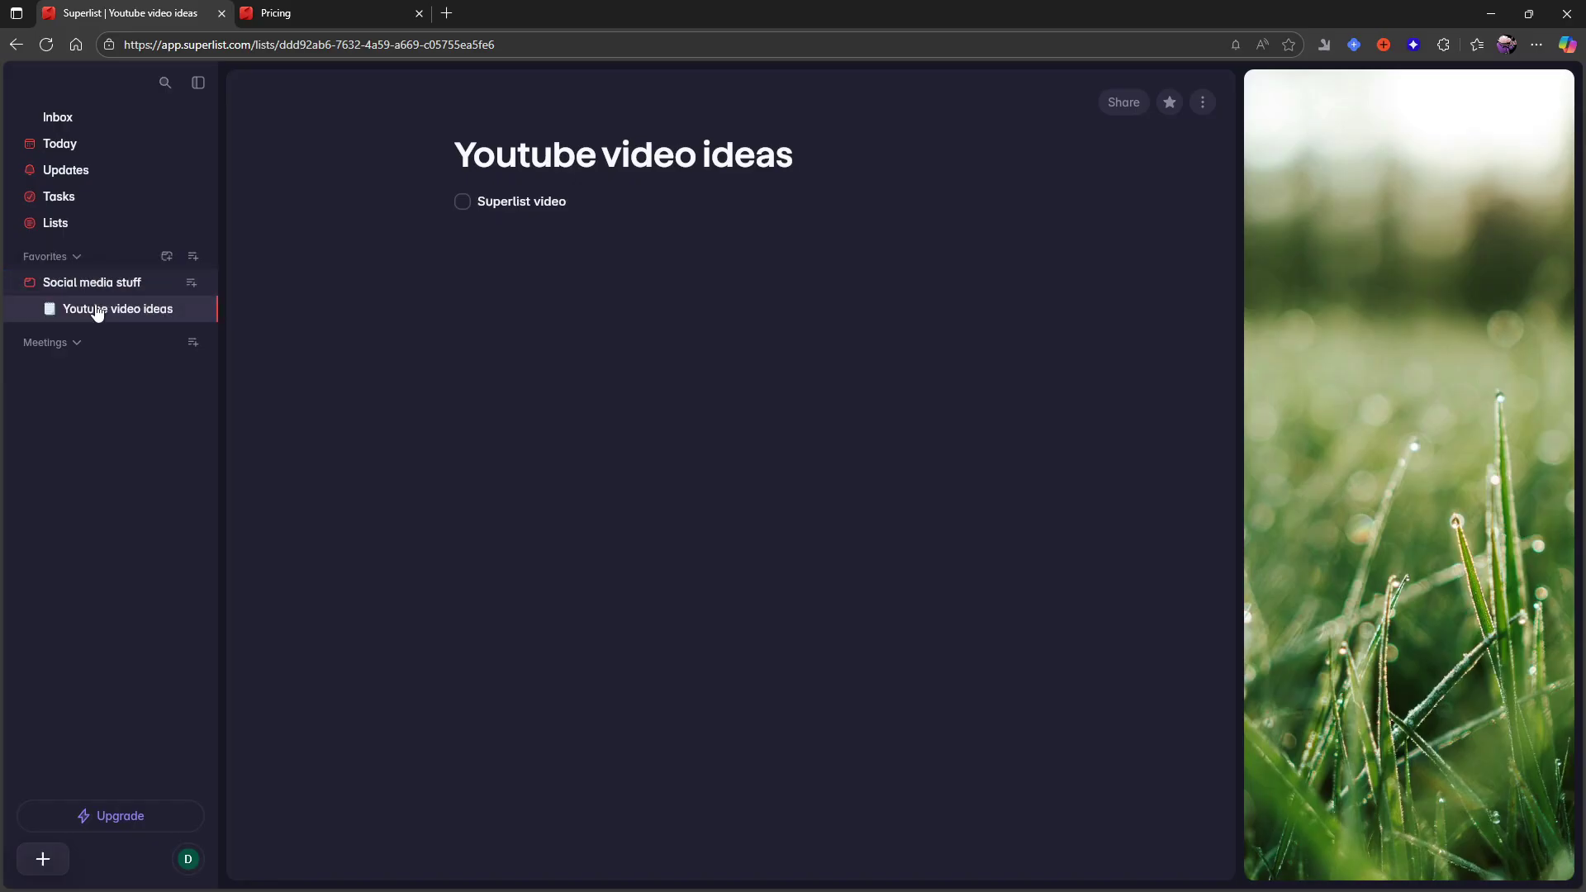
{"action": "left_click", "coordinate": [439, 202]}
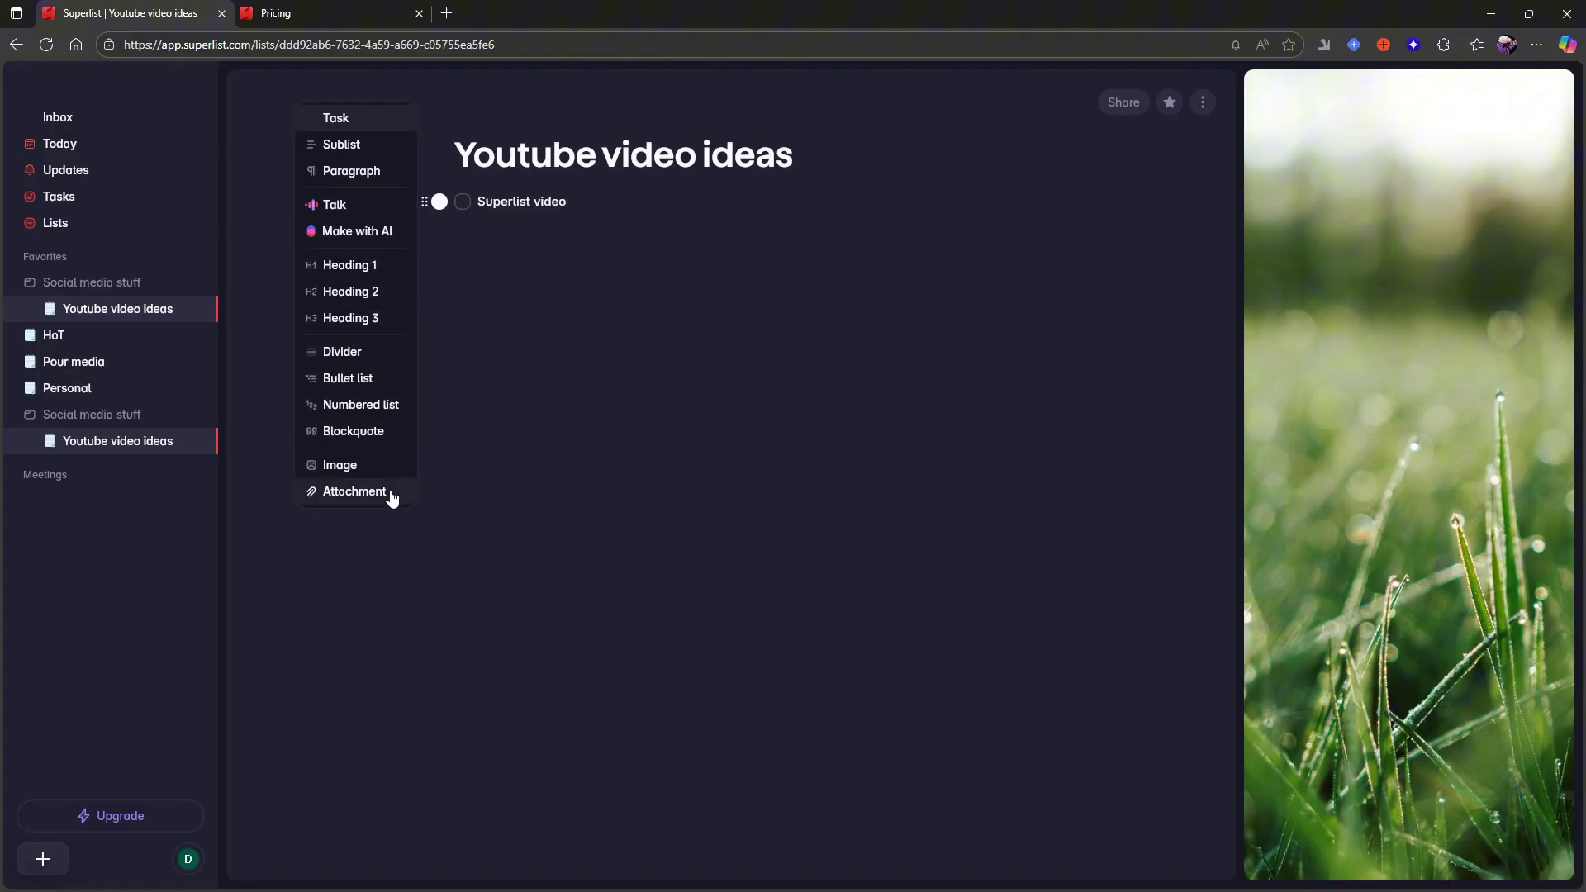
{"action": "left_click", "coordinate": [445, 203]}
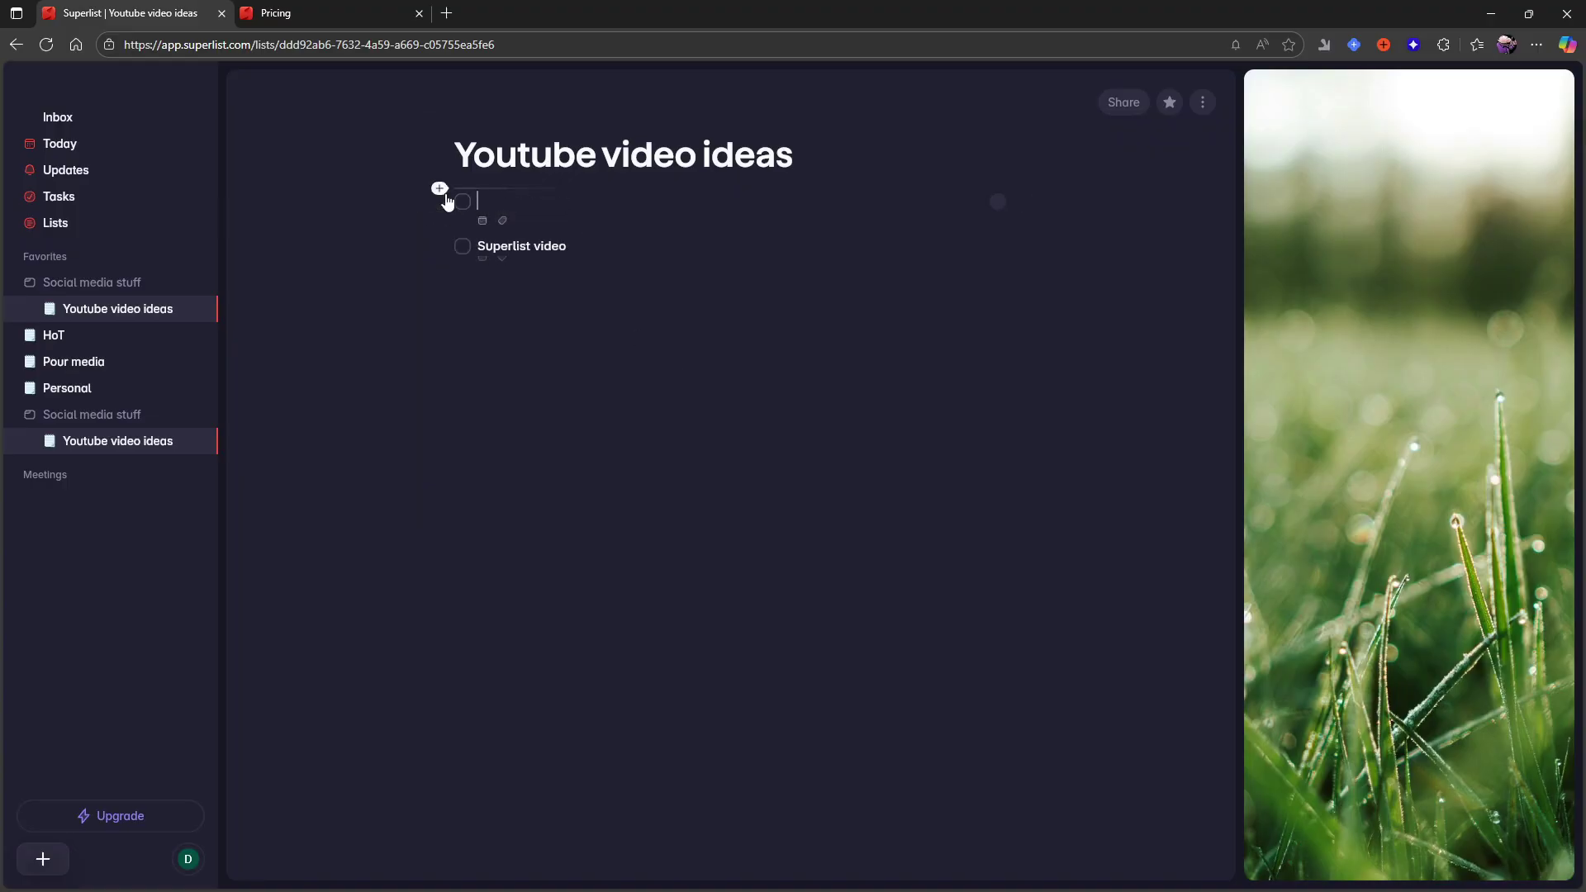
{"action": "left_click", "coordinate": [522, 245]}
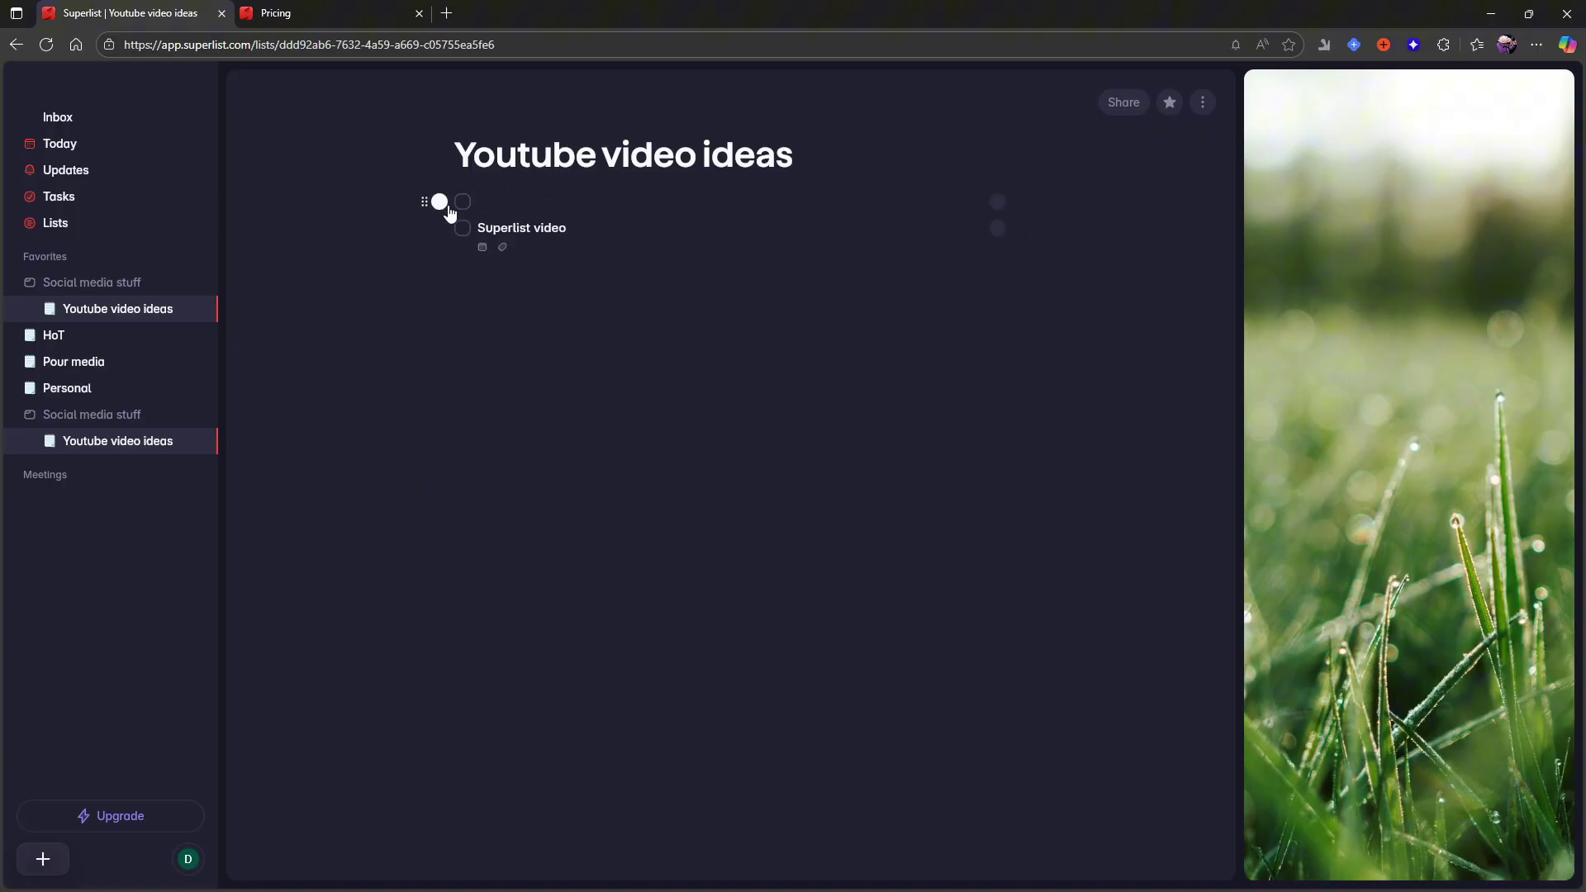
{"action": "left_click", "coordinate": [480, 202]}
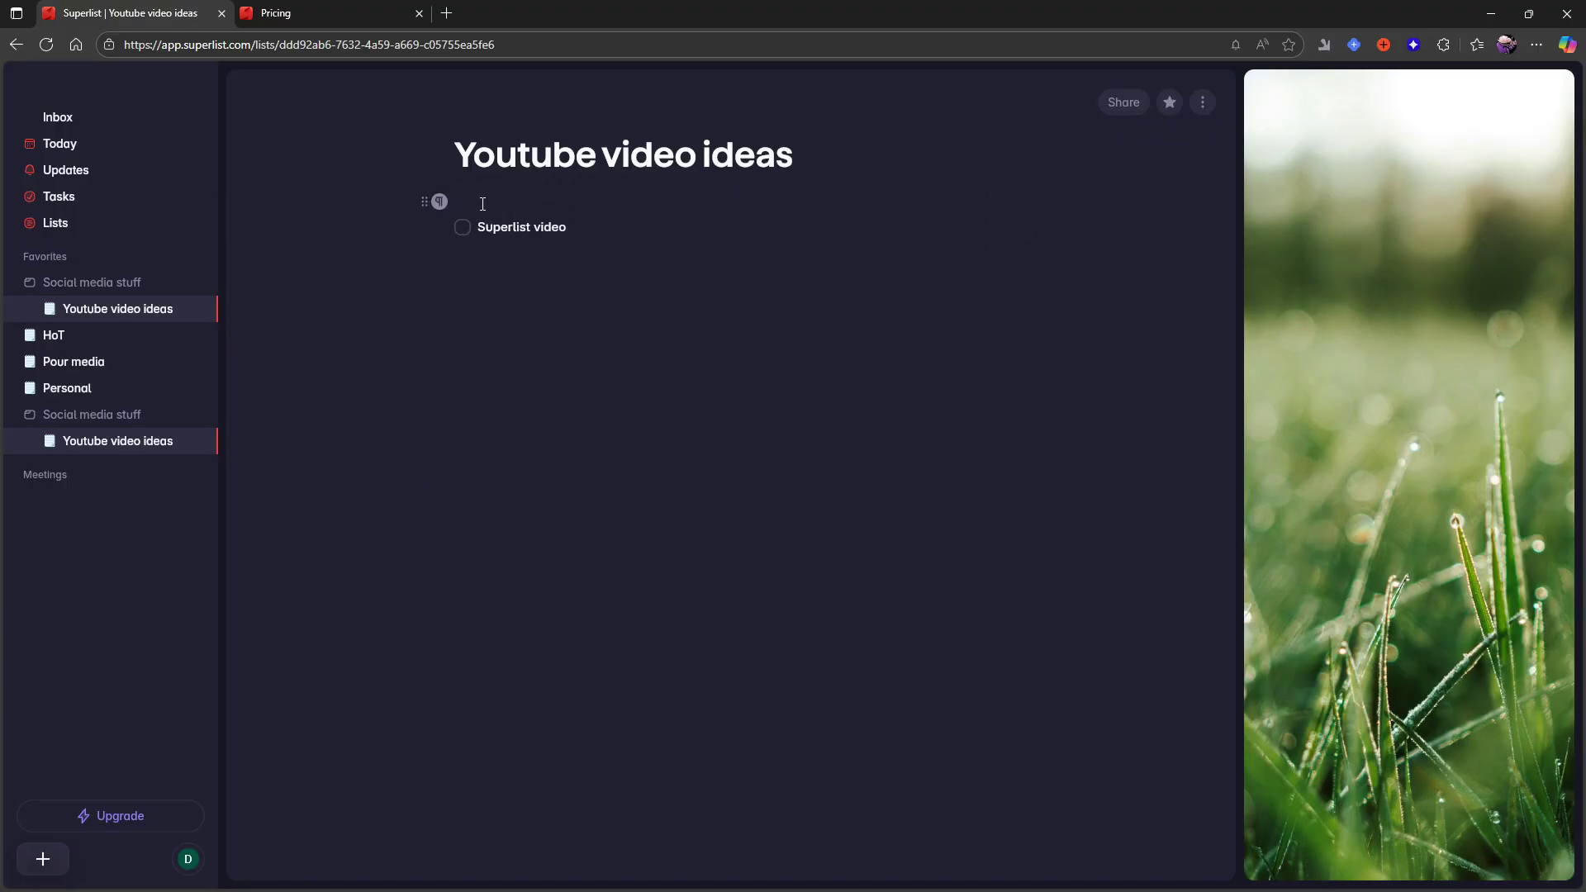
{"action": "key", "text": "BackSpace"}
- Assign the Superlist video task to yourself and tag it with the Youtube label
{"action": "left_click", "coordinate": [1023, 228]}
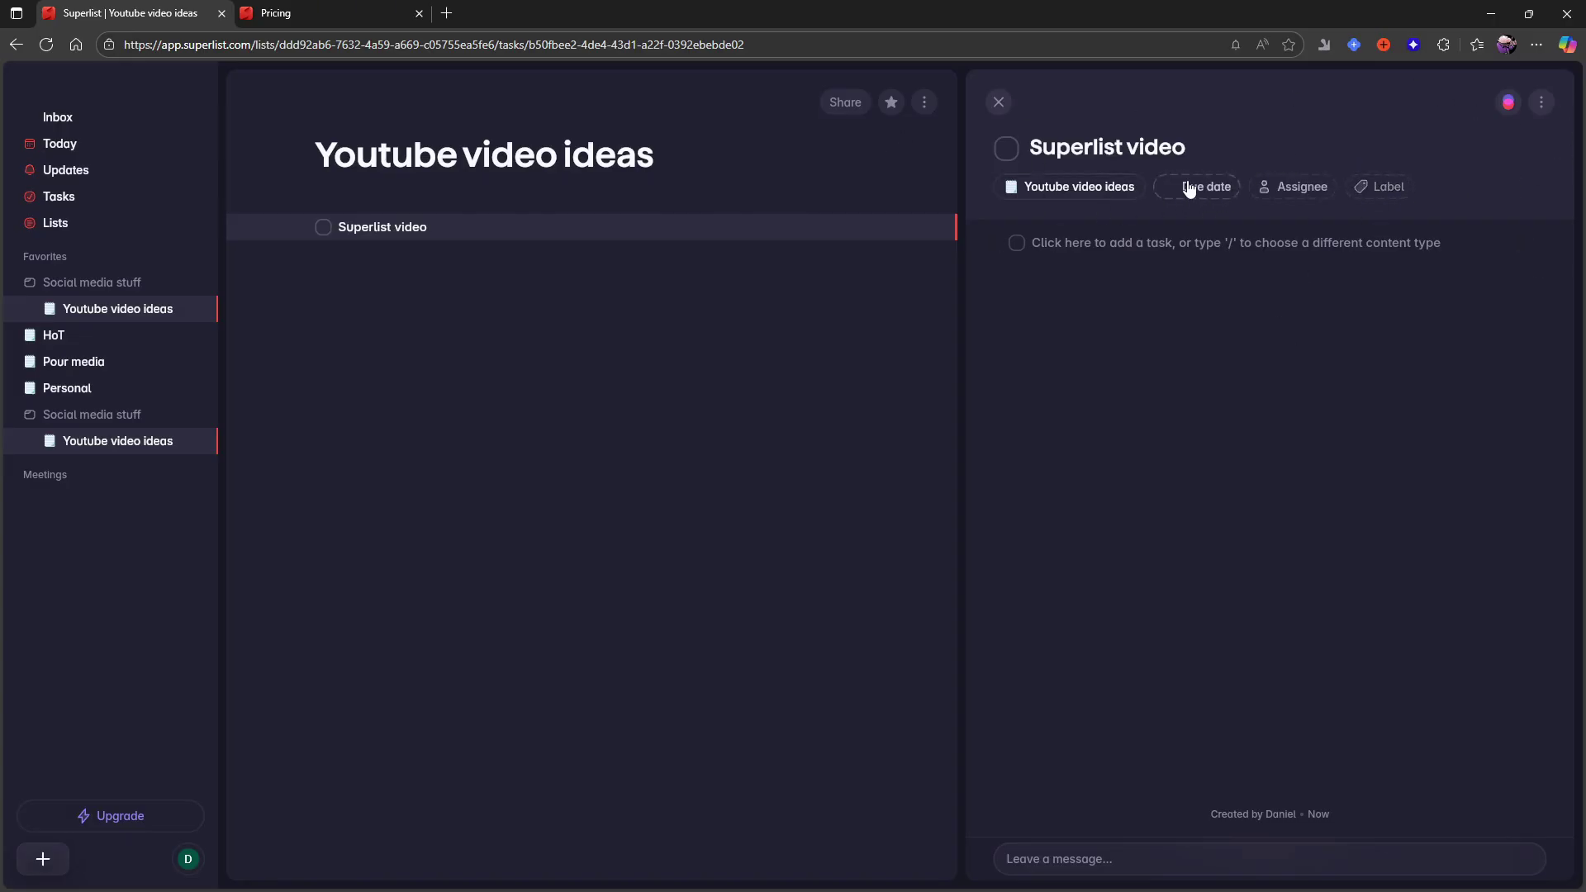
{"action": "left_click", "coordinate": [1296, 186]}
{"action": "left_click", "coordinate": [1333, 255]}
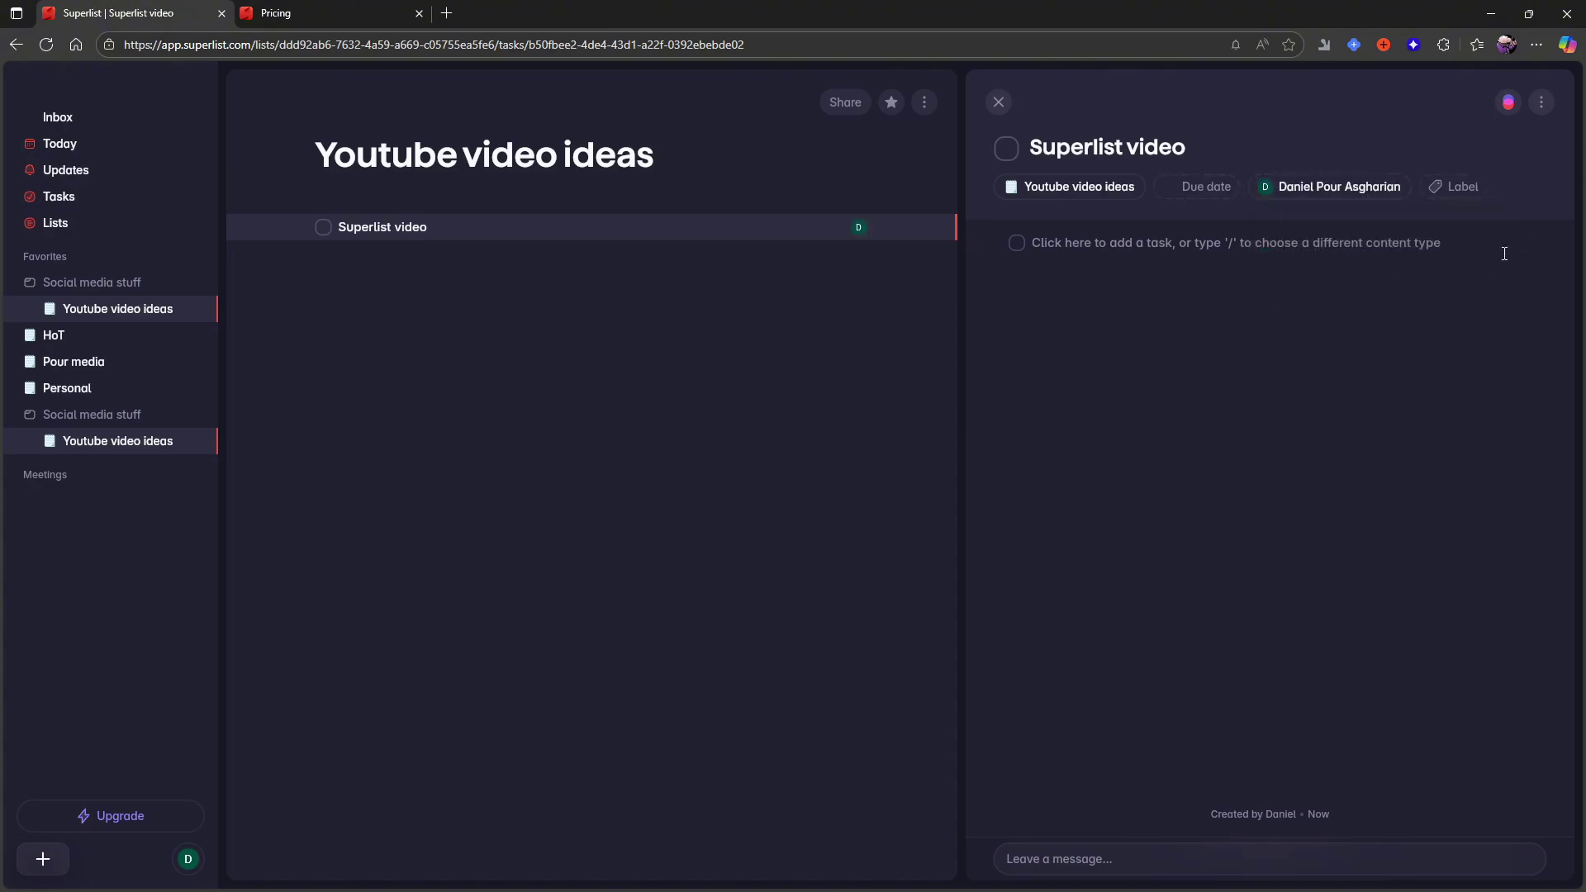
{"action": "left_click", "coordinate": [1464, 193]}
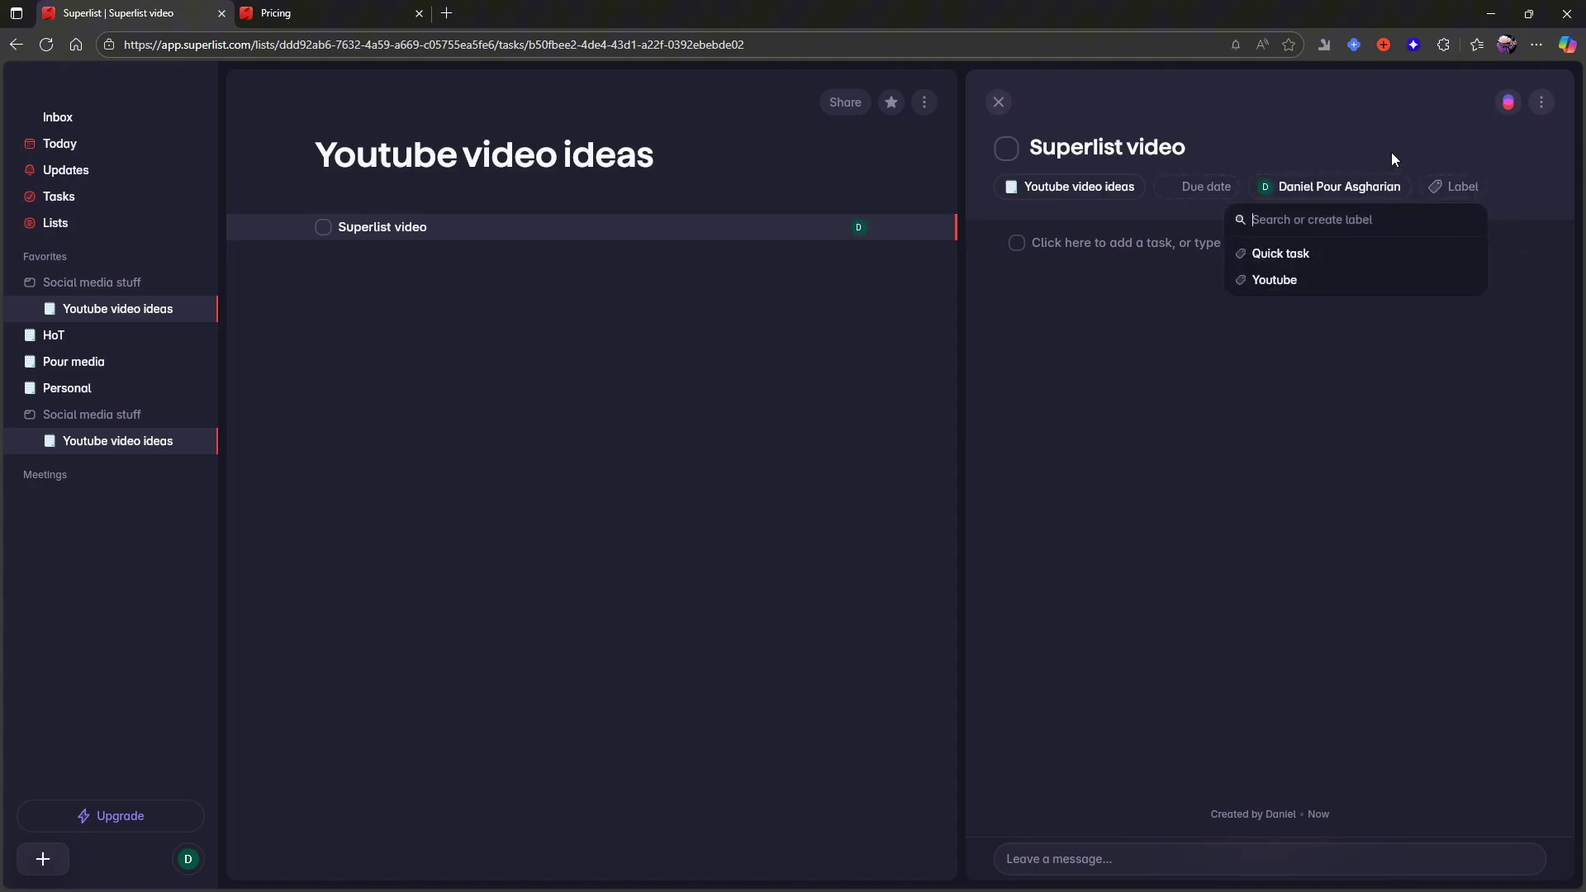
{"action": "left_click", "coordinate": [1262, 281]}
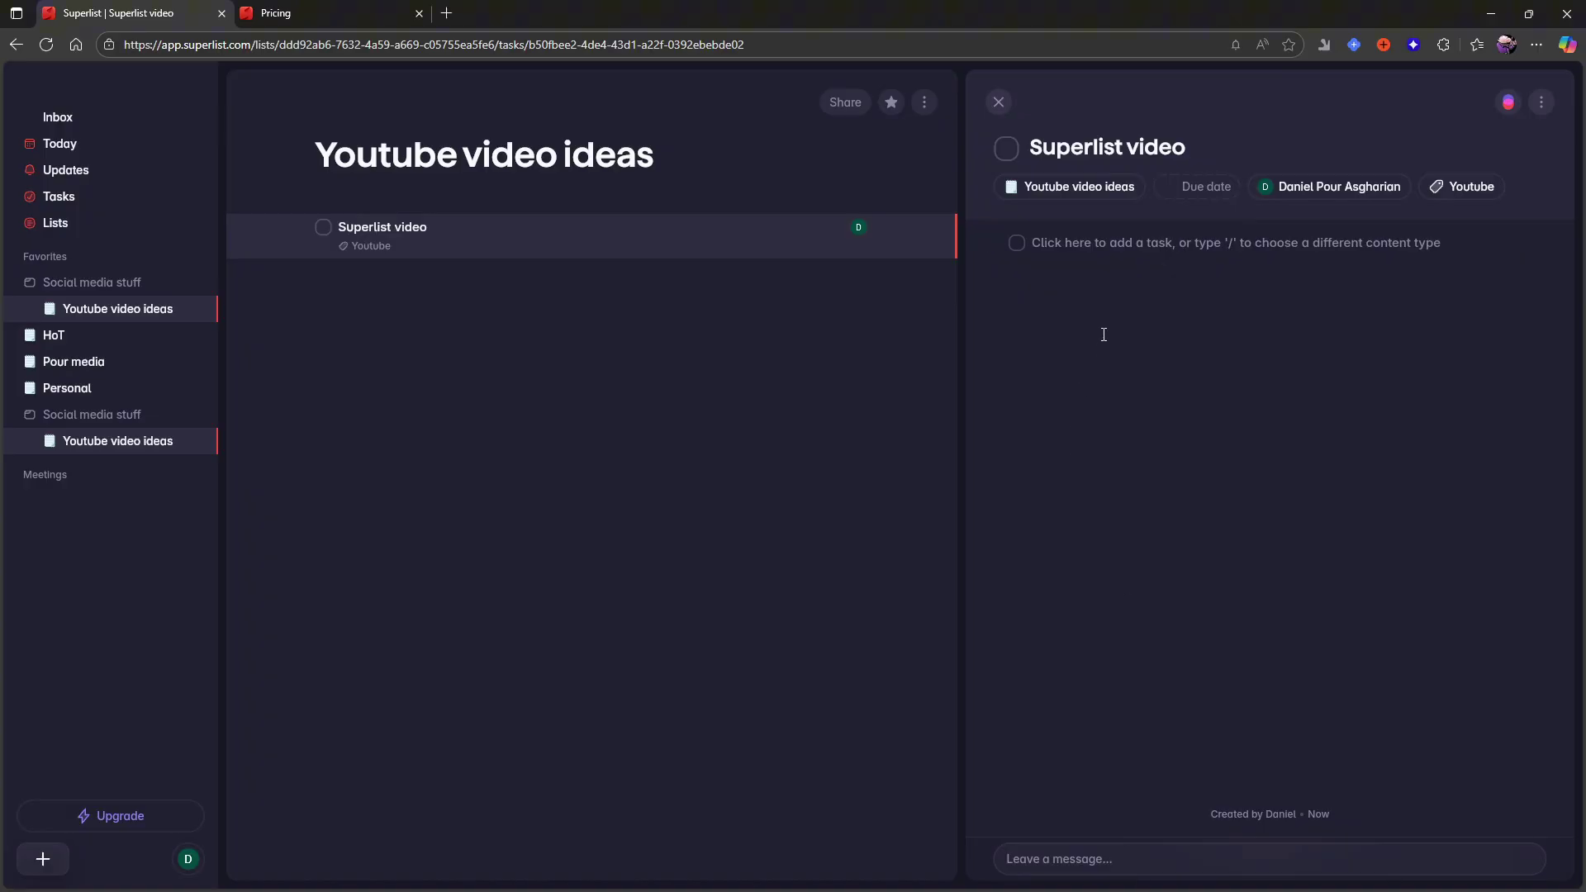
{"action": "left_click", "coordinate": [1128, 858]}
- Start the task's notes with a 'Main points' heading
{"action": "left_click", "coordinate": [1142, 248]}
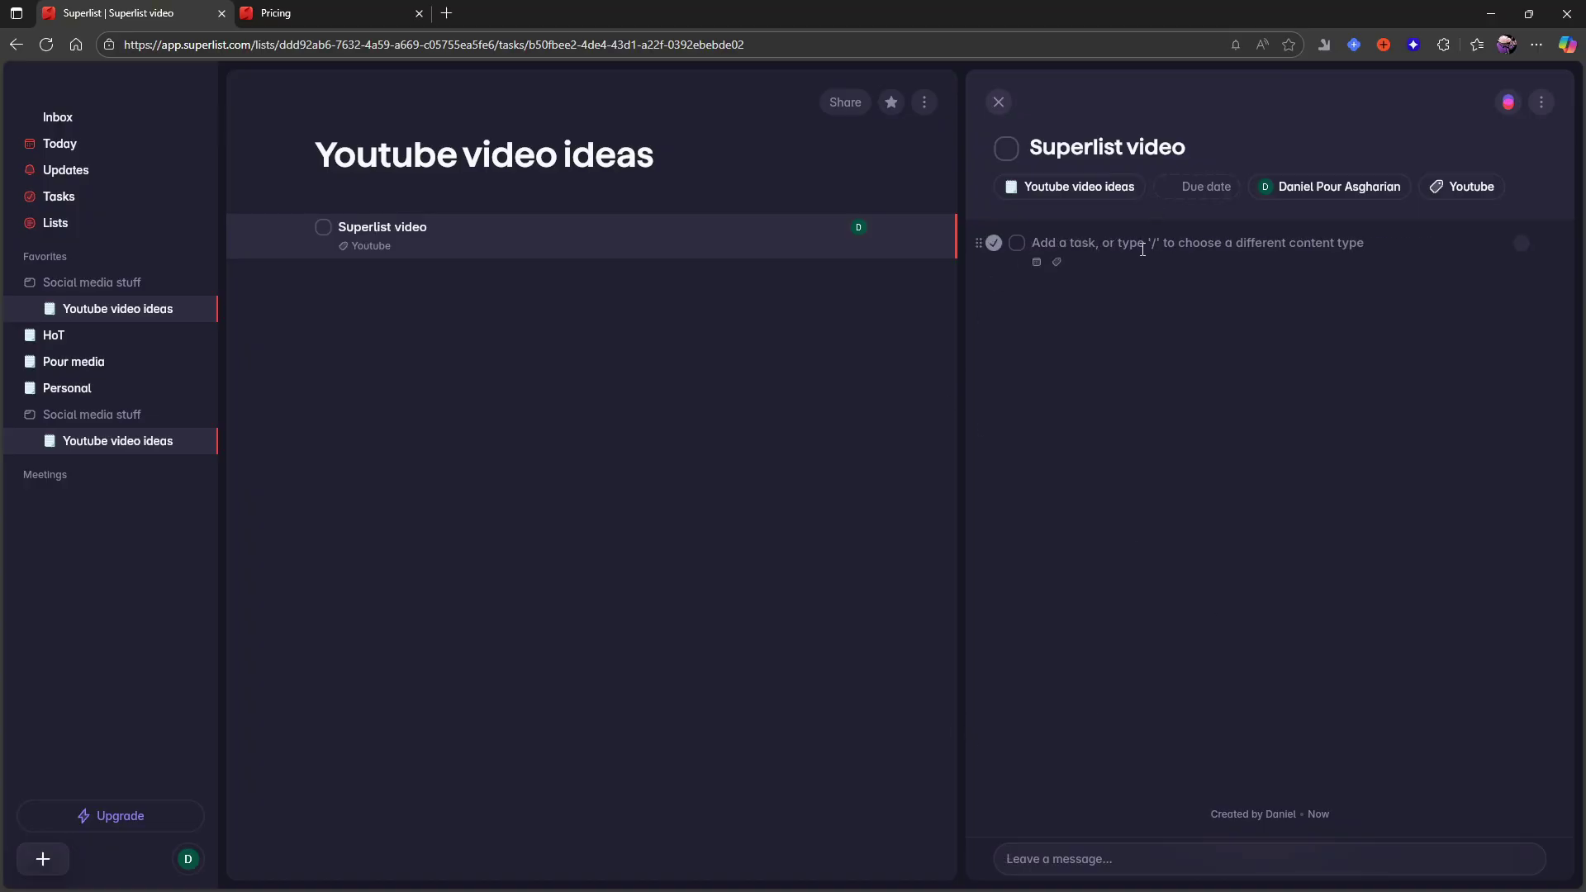
{"action": "key", "text": "BackSpace"}
{"action": "type", "text": "/"}
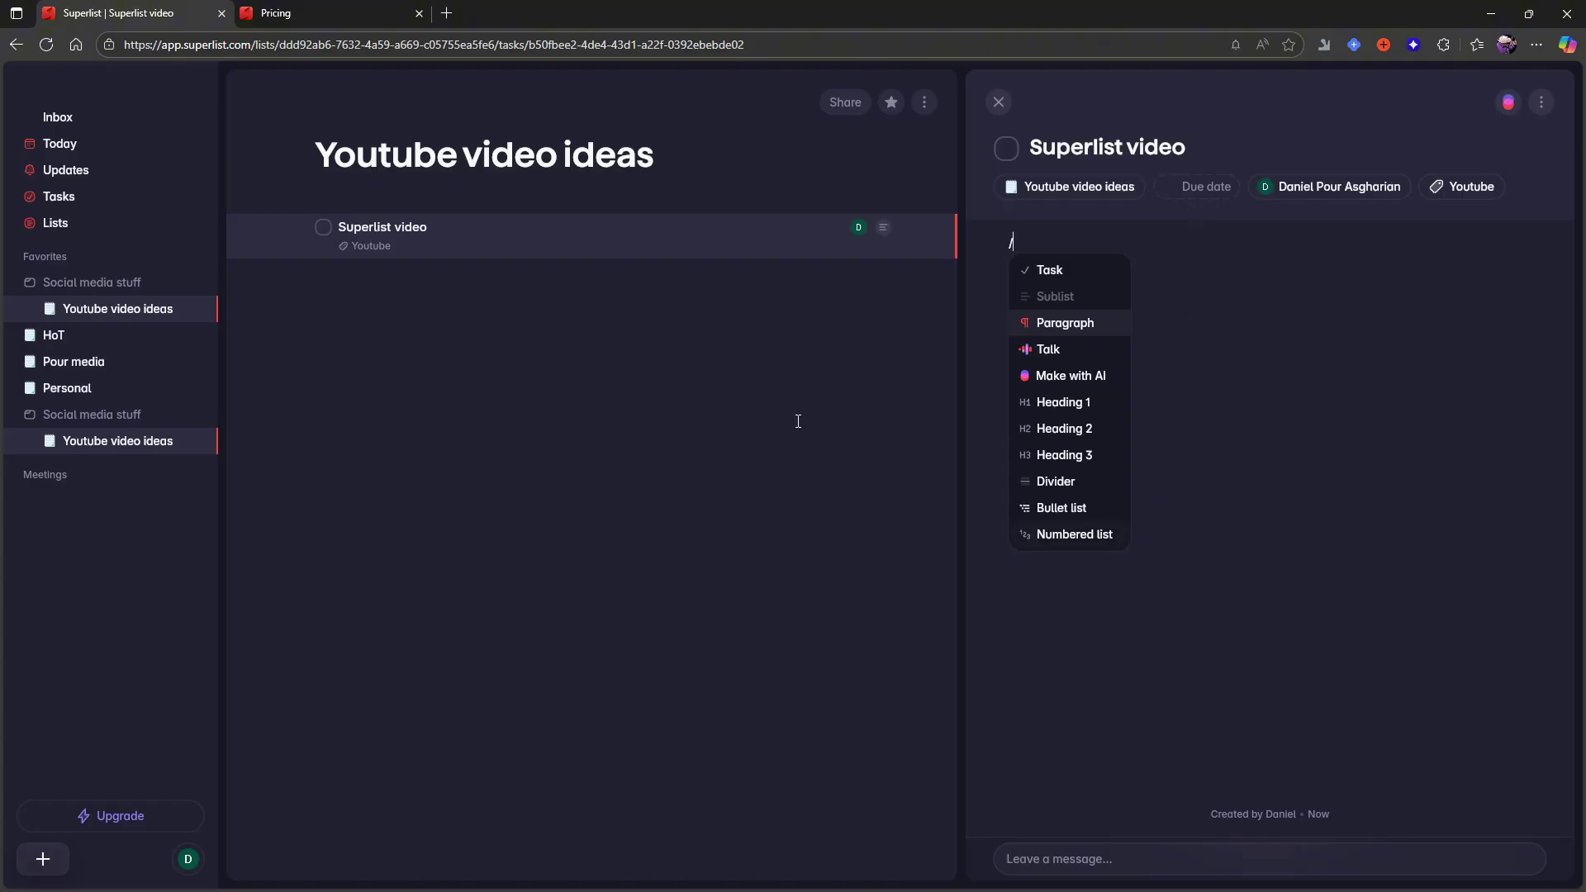
{"action": "left_click", "coordinate": [1109, 323]}
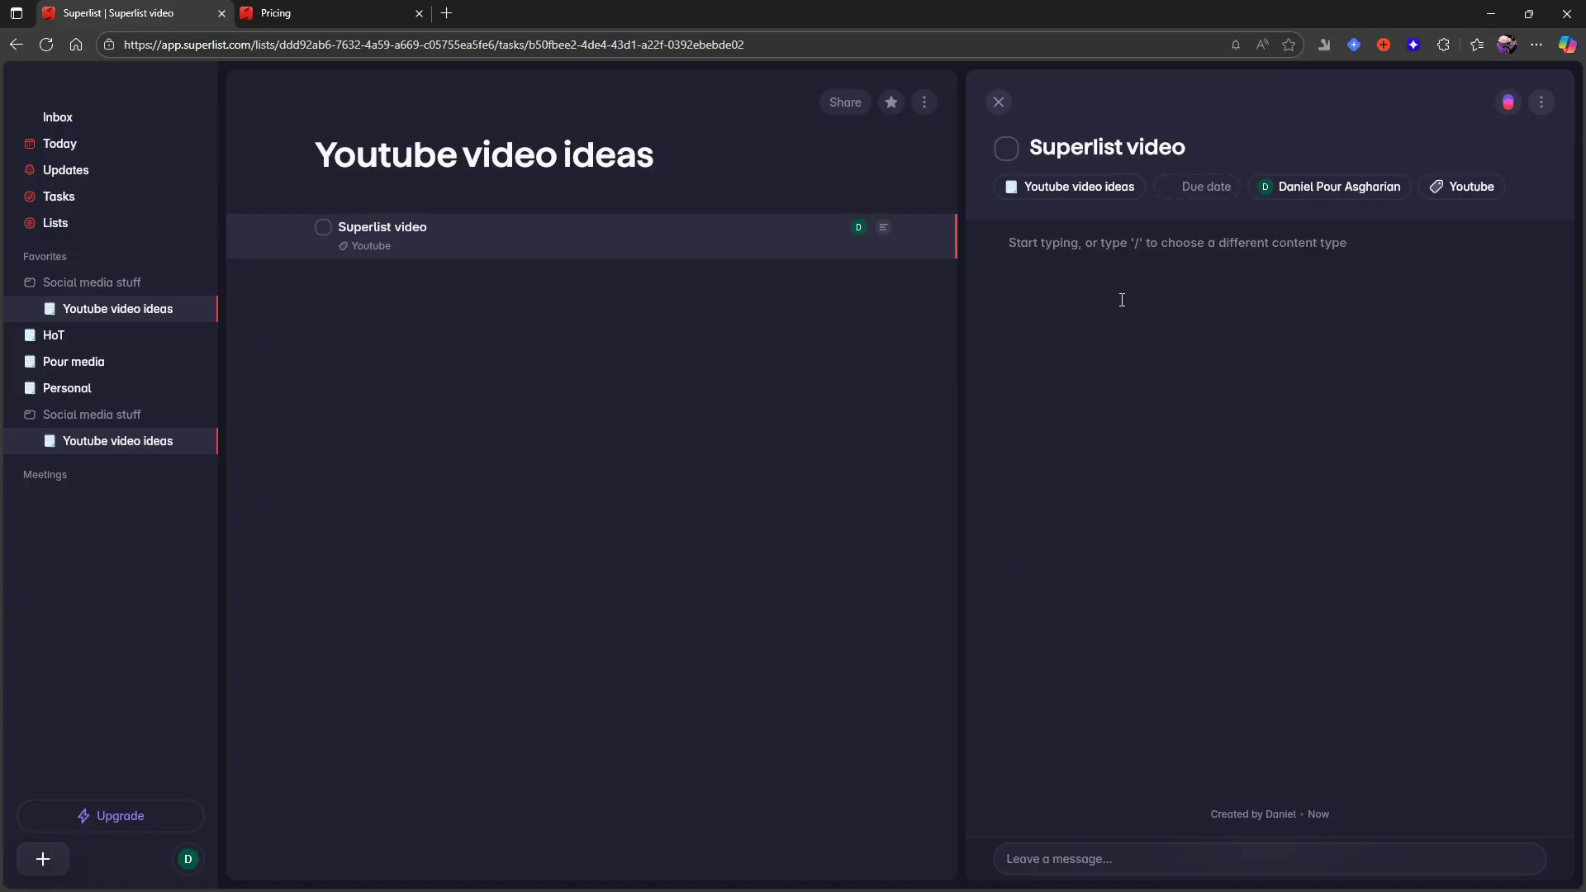
{"action": "type", "text": "##"}
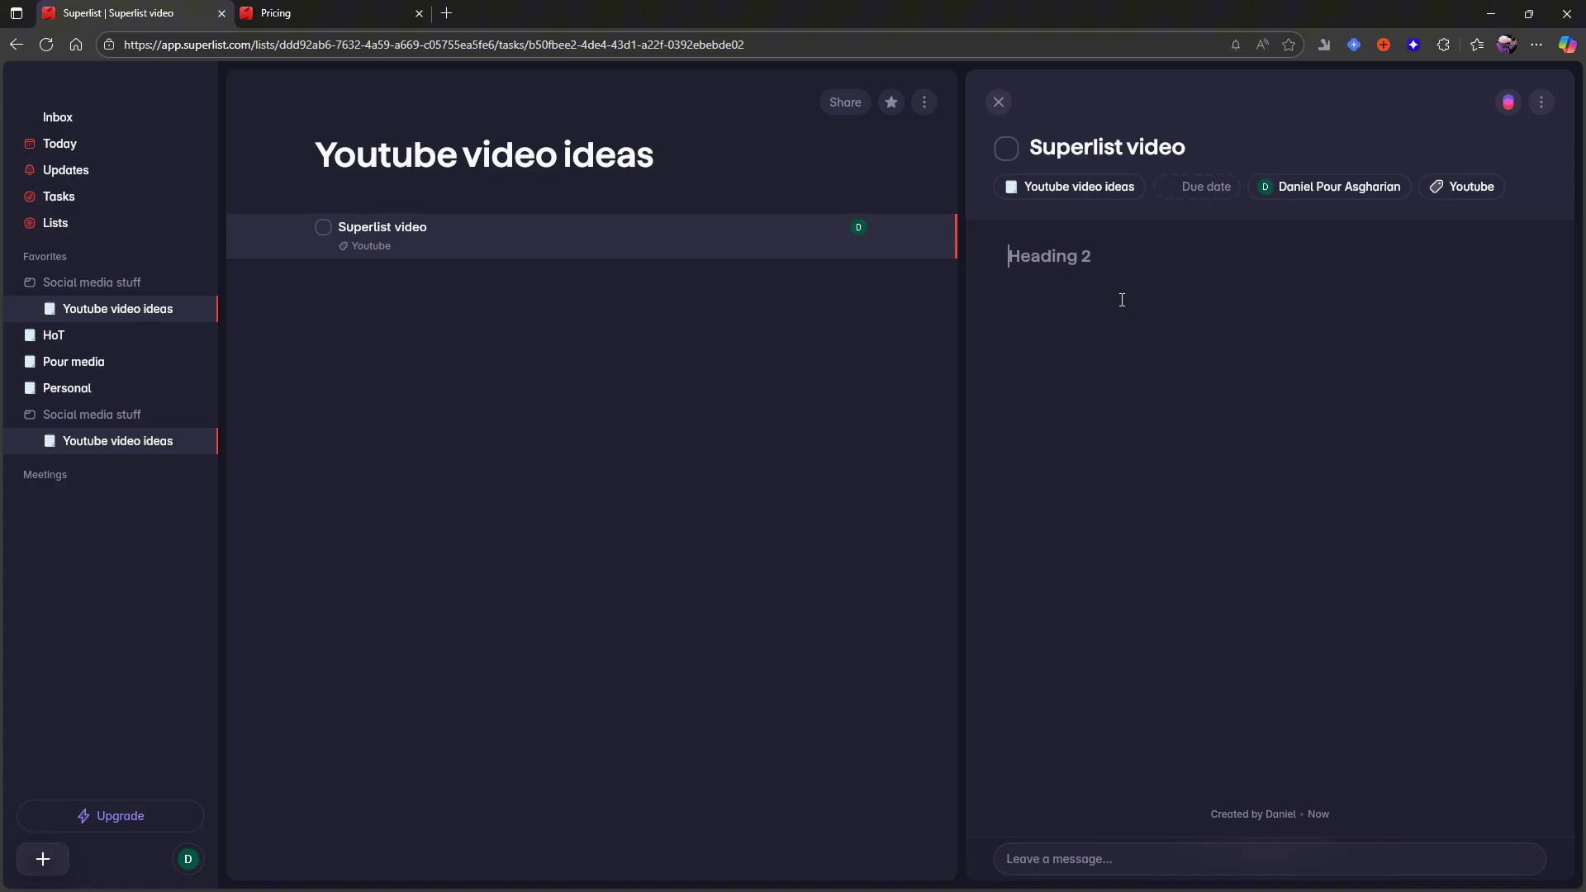
{"action": "type", "text": "Main points"}
{"action": "key", "text": "Return"}
- Add the Main points bullets, then an 'Outro' heading with a new '-' bullet
{"action": "type", "text": "rrujergruewgrufrkgrlghureliggrkhgllbglhe"}
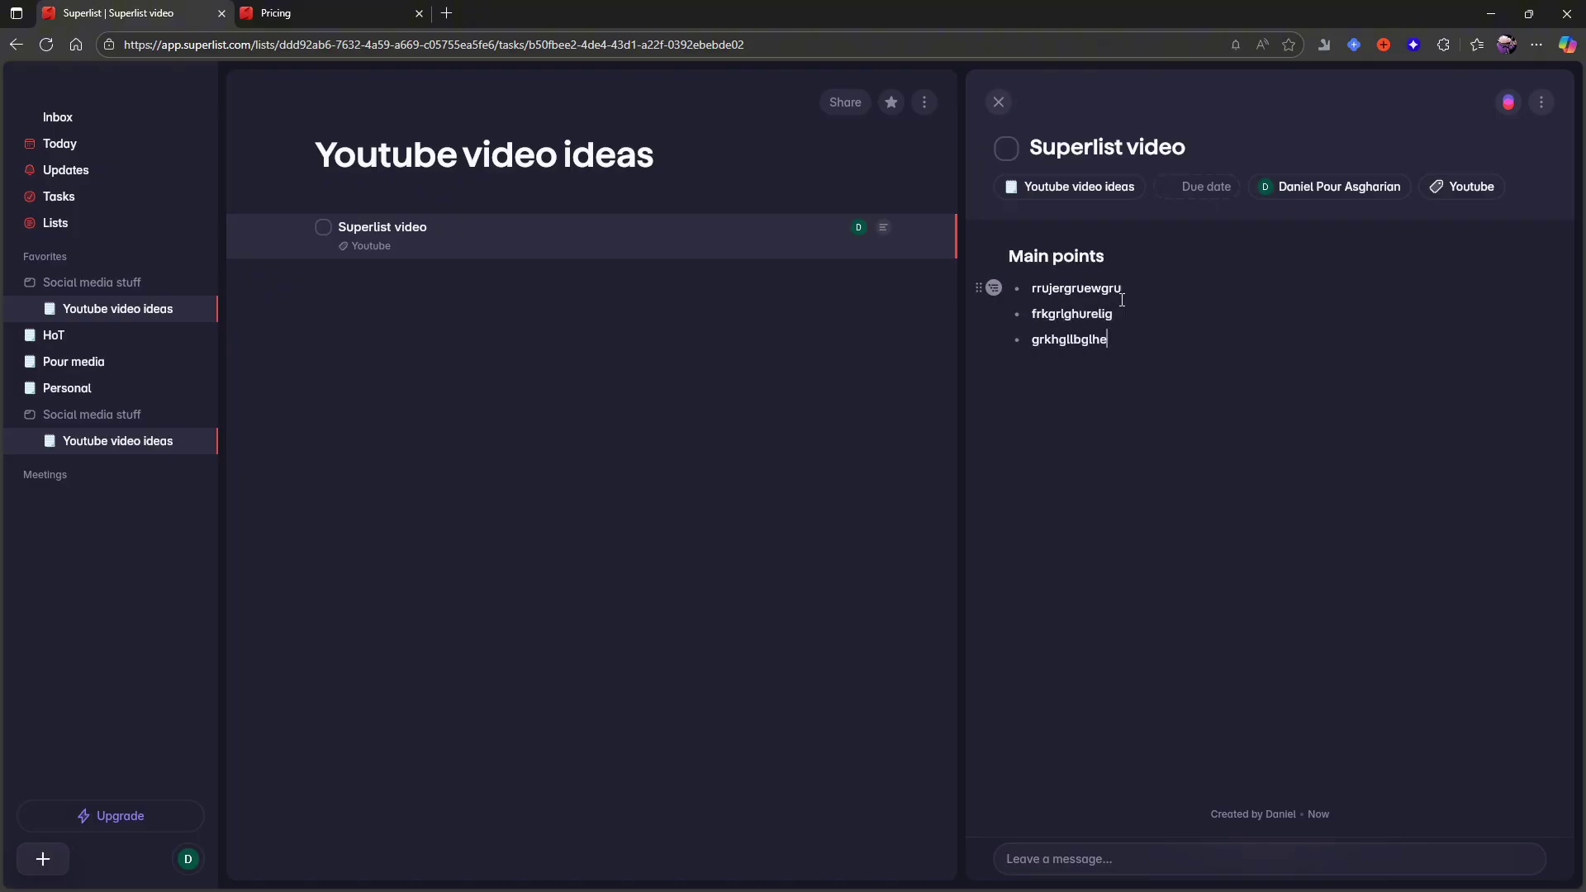
{"action": "type", "text": "bgerølgelorerøgrju"}
{"action": "type", "text": "##"}
{"action": "type", "text": " Outri"}
{"action": "type", "text": "o"}
{"action": "key", "text": "Return"}
{"action": "type", "text": "-"}
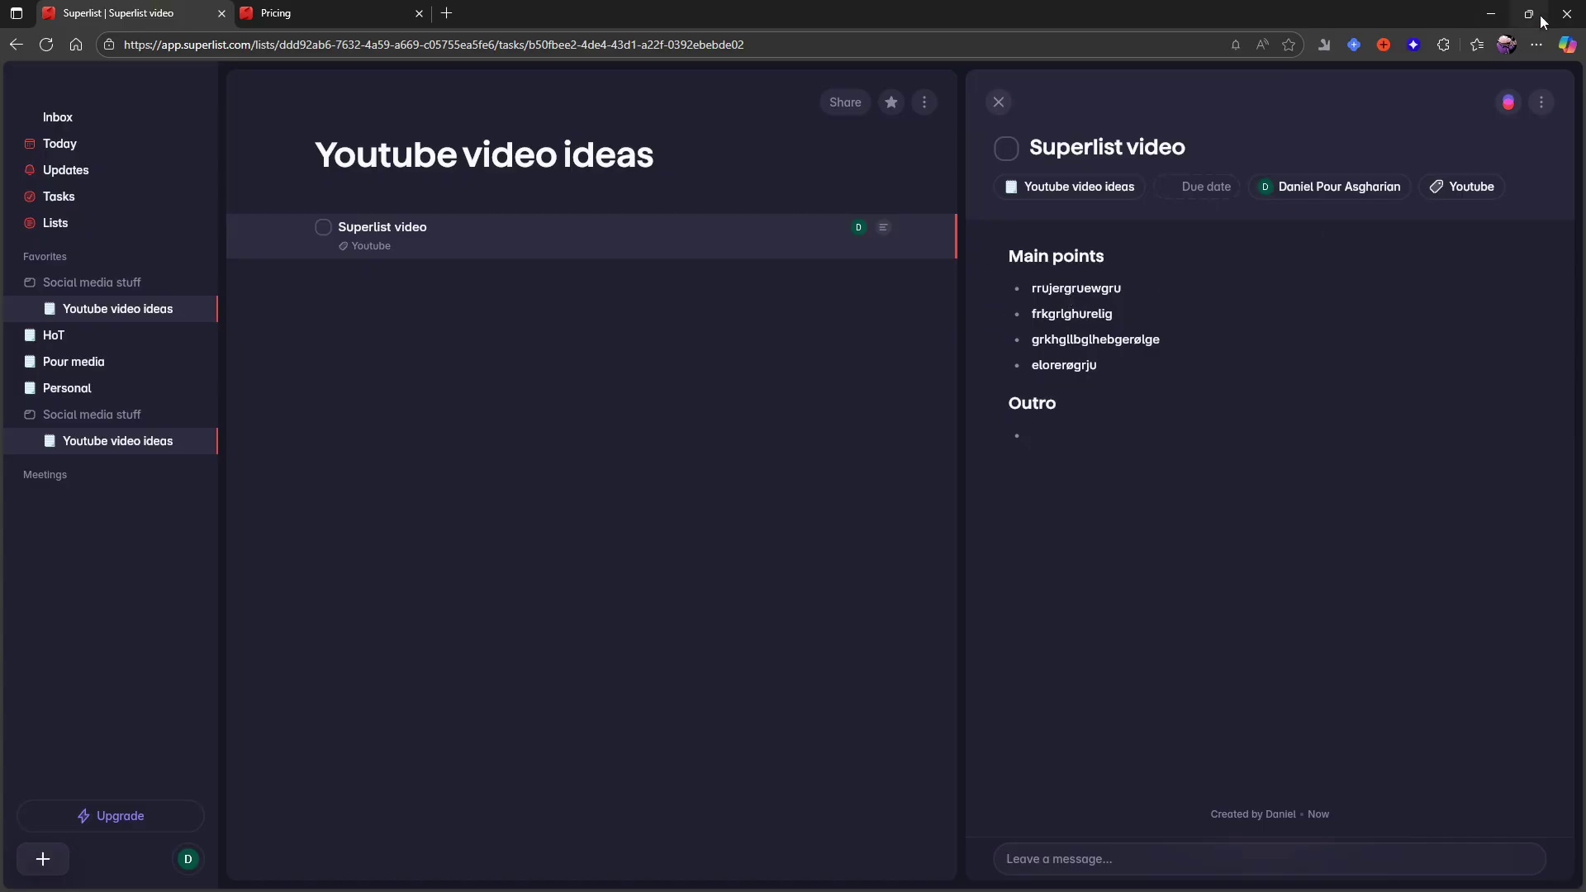
{"action": "left_click", "coordinate": [1542, 112]}
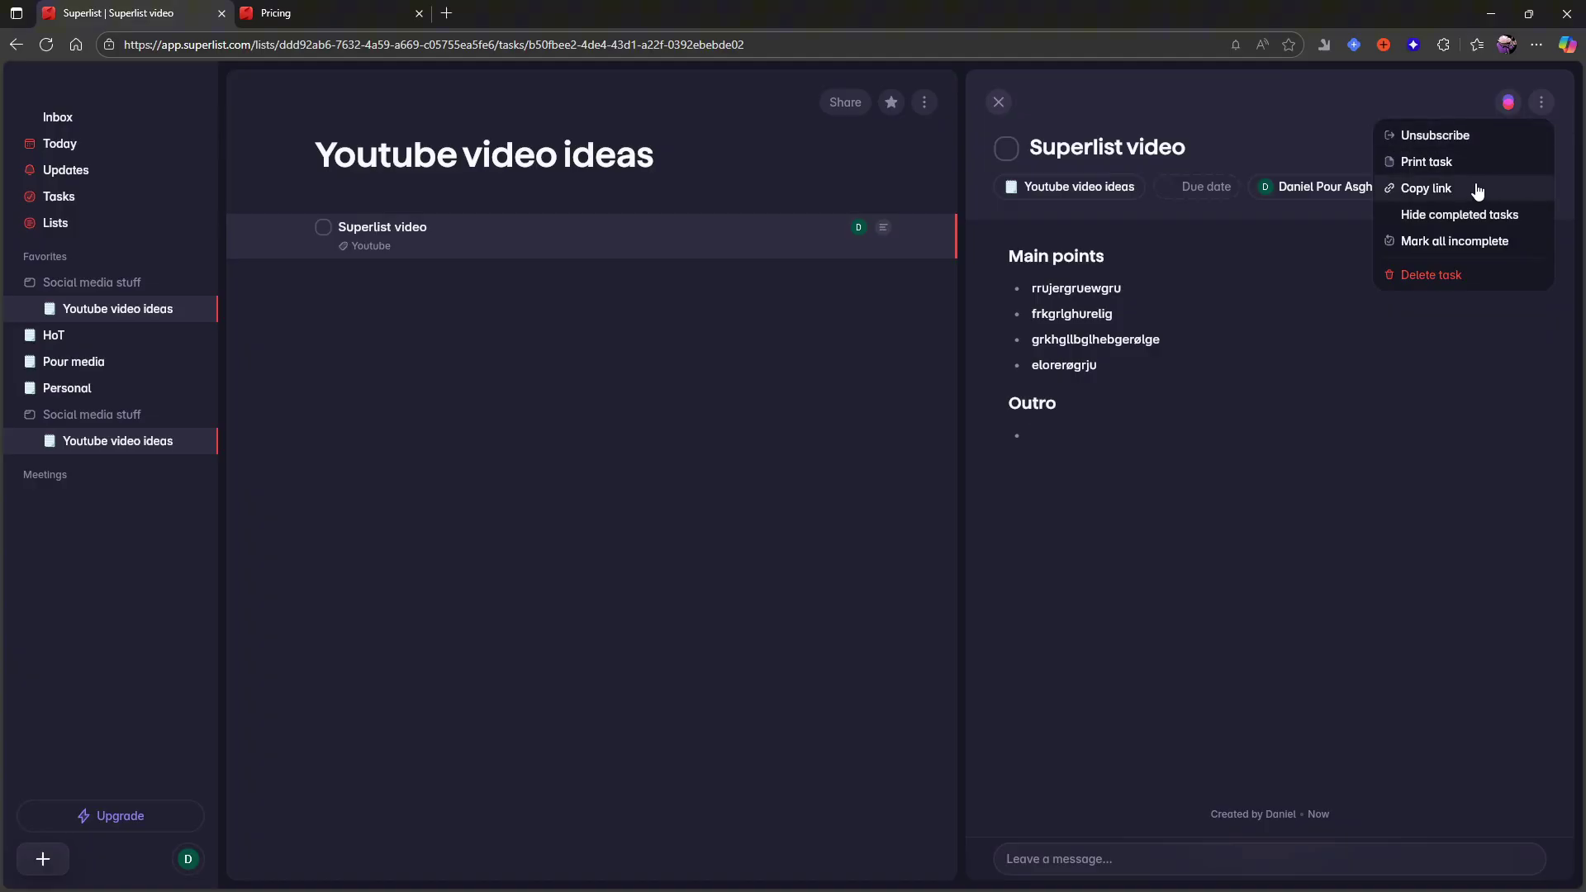
{"action": "left_click", "coordinate": [1347, 509]}
{"action": "left_click", "coordinate": [1541, 101]}
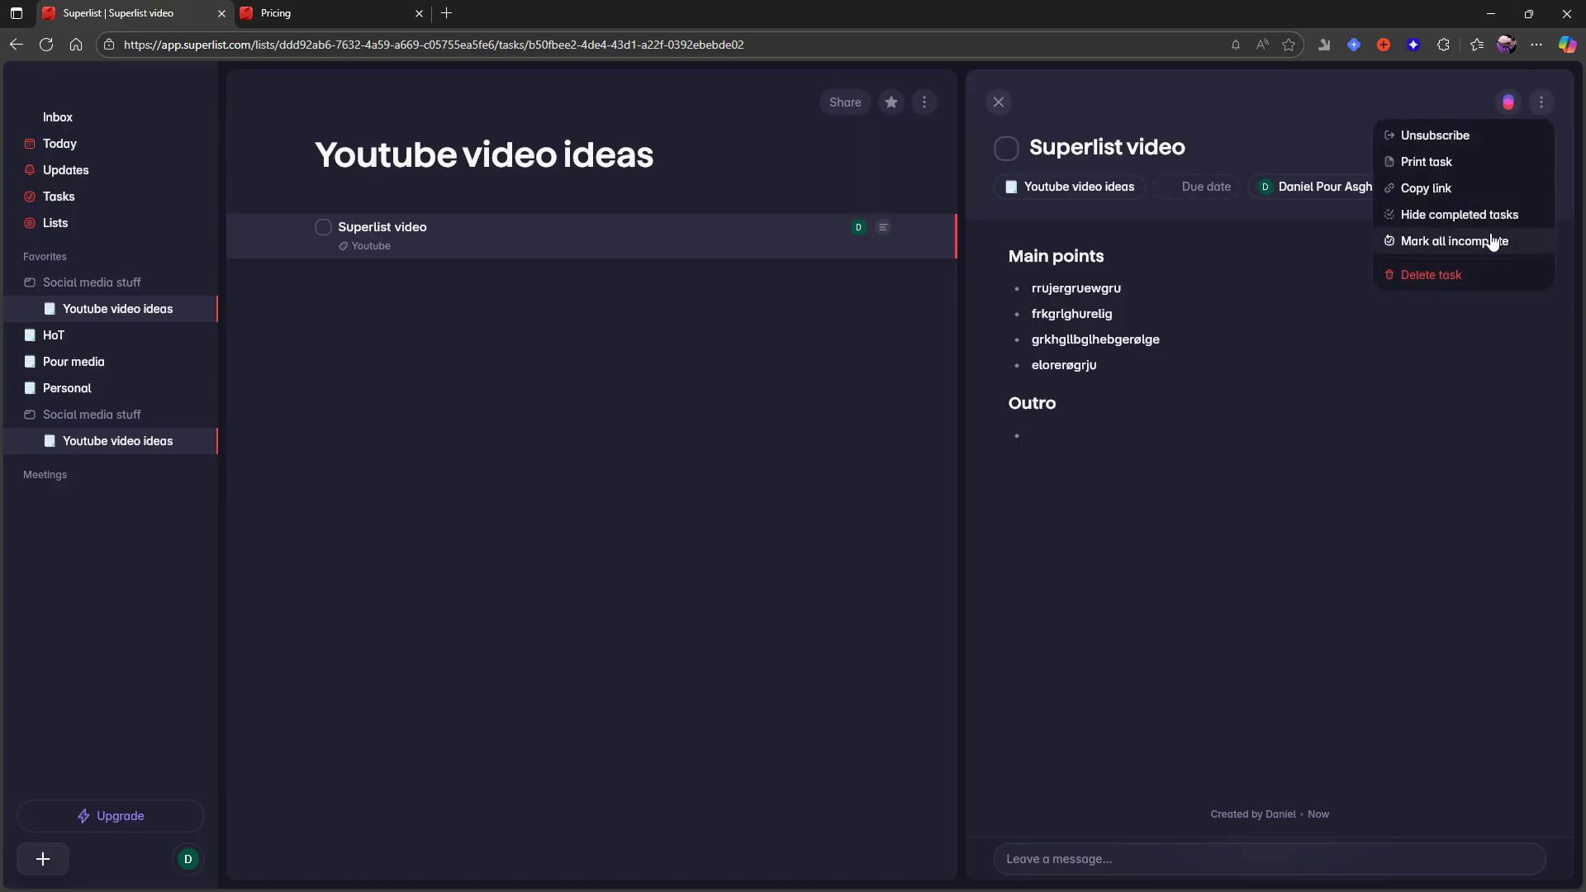
{"action": "left_click", "coordinate": [1263, 424]}
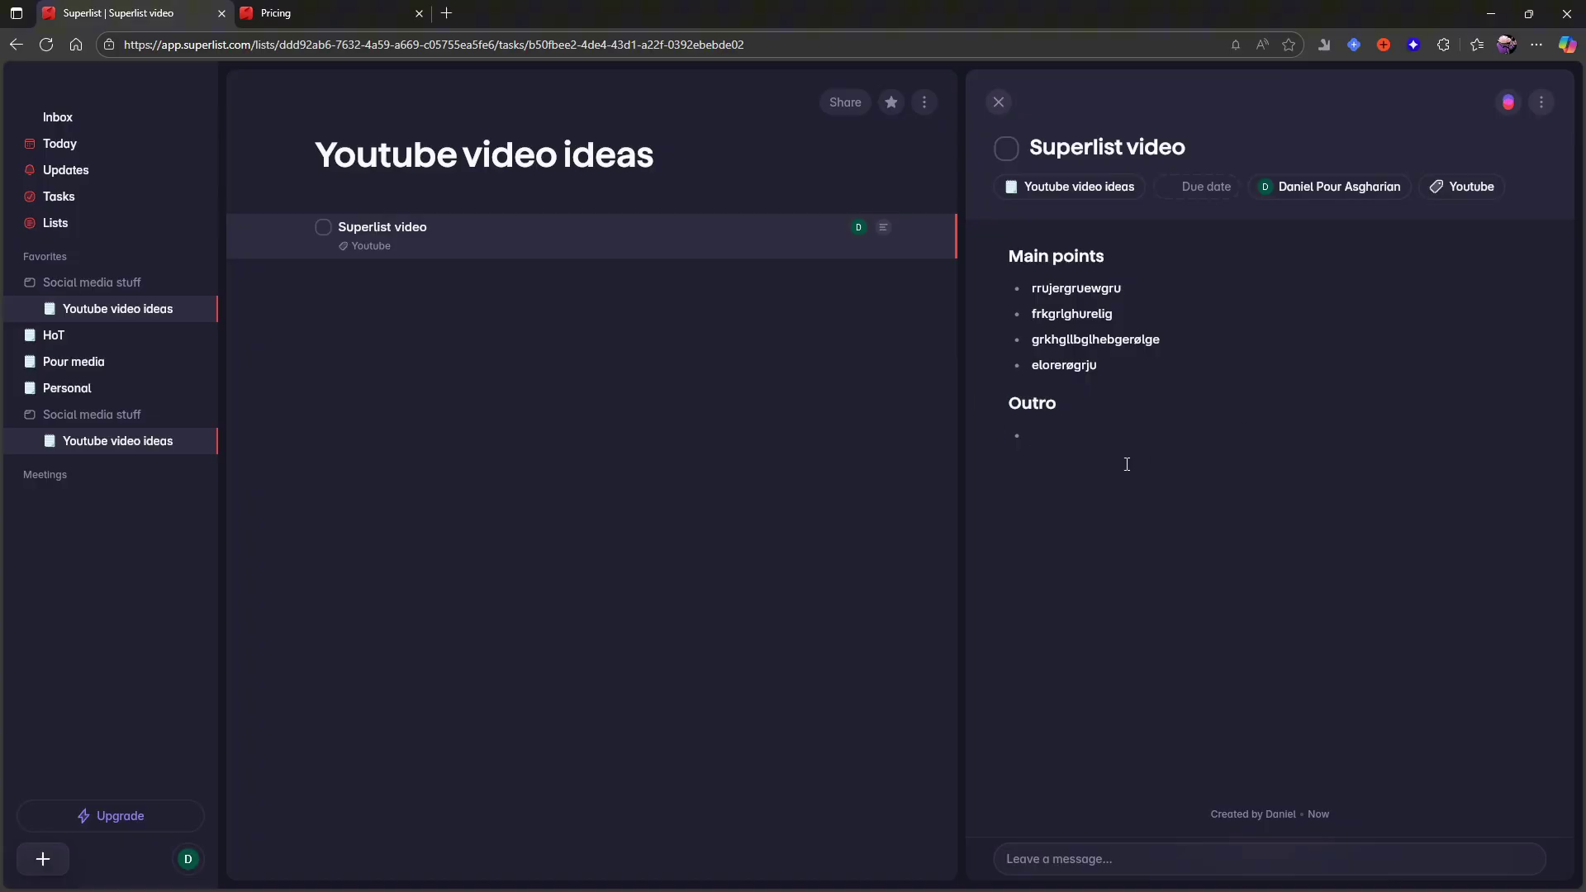
- Add a 'test task' subtask under Outro, then open and close its details
{"action": "key", "text": "Return"}
{"action": "type", "text": "/"}
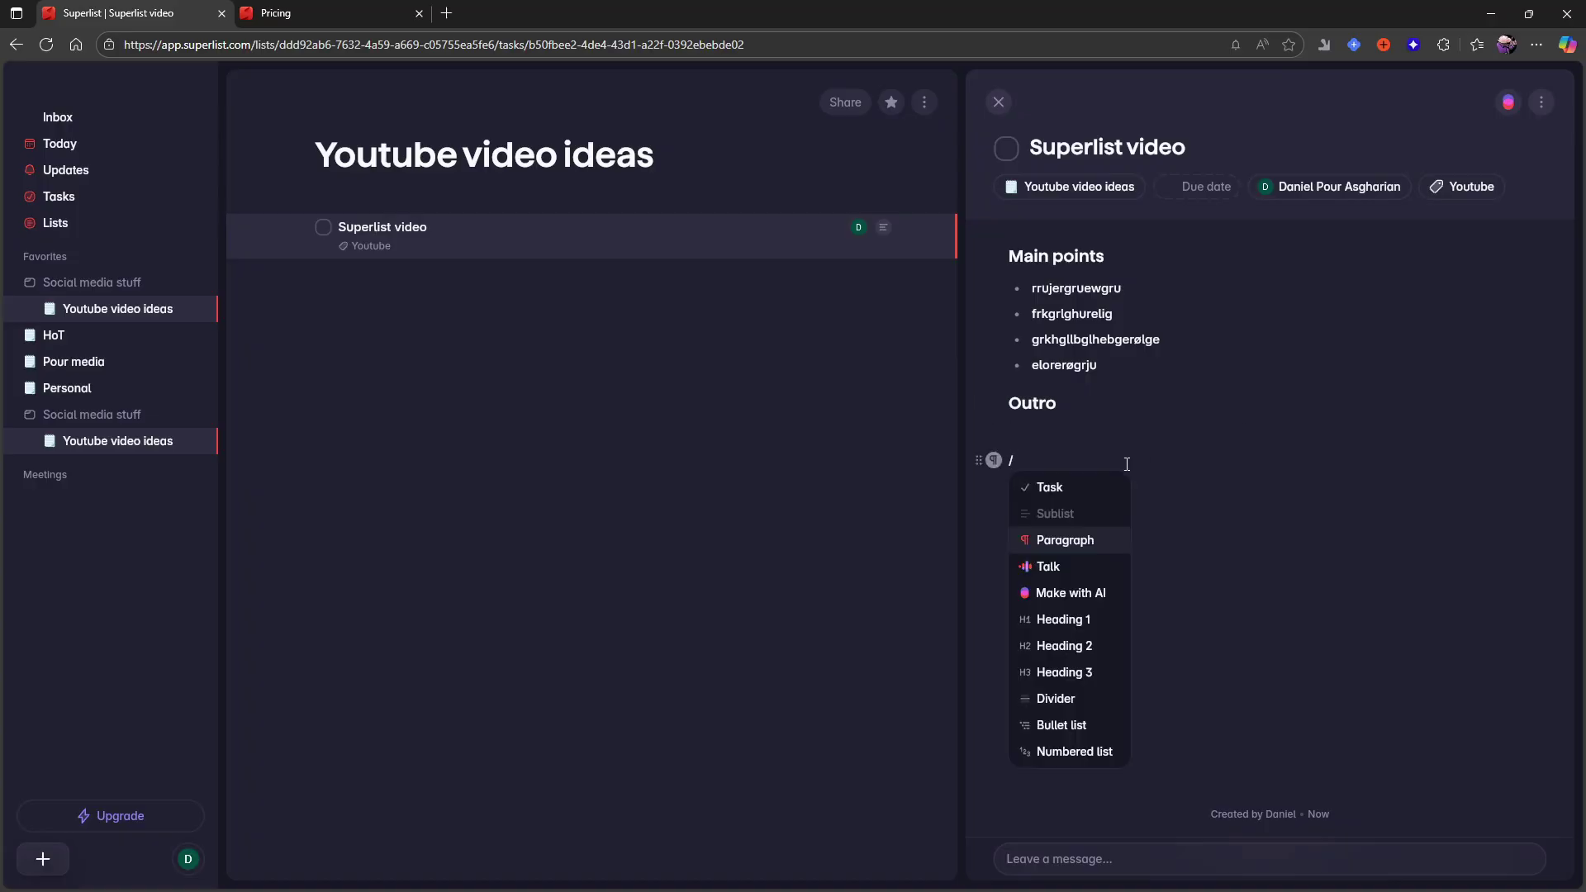
{"action": "left_click", "coordinate": [1074, 487]}
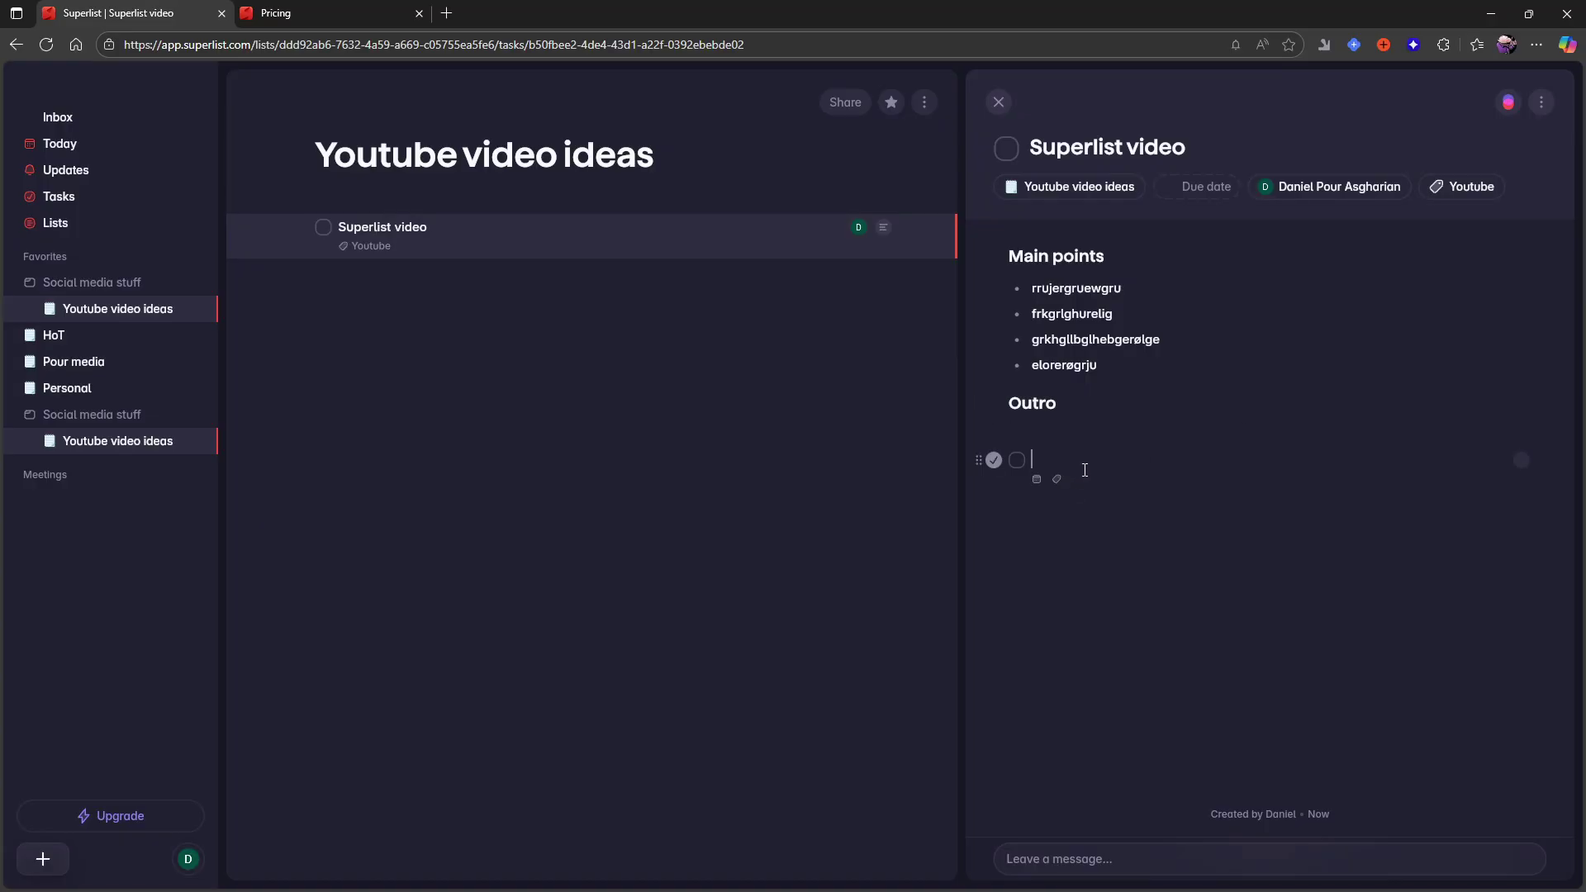
{"action": "type", "text": "test task"}
{"action": "left_click", "coordinate": [1546, 460]}
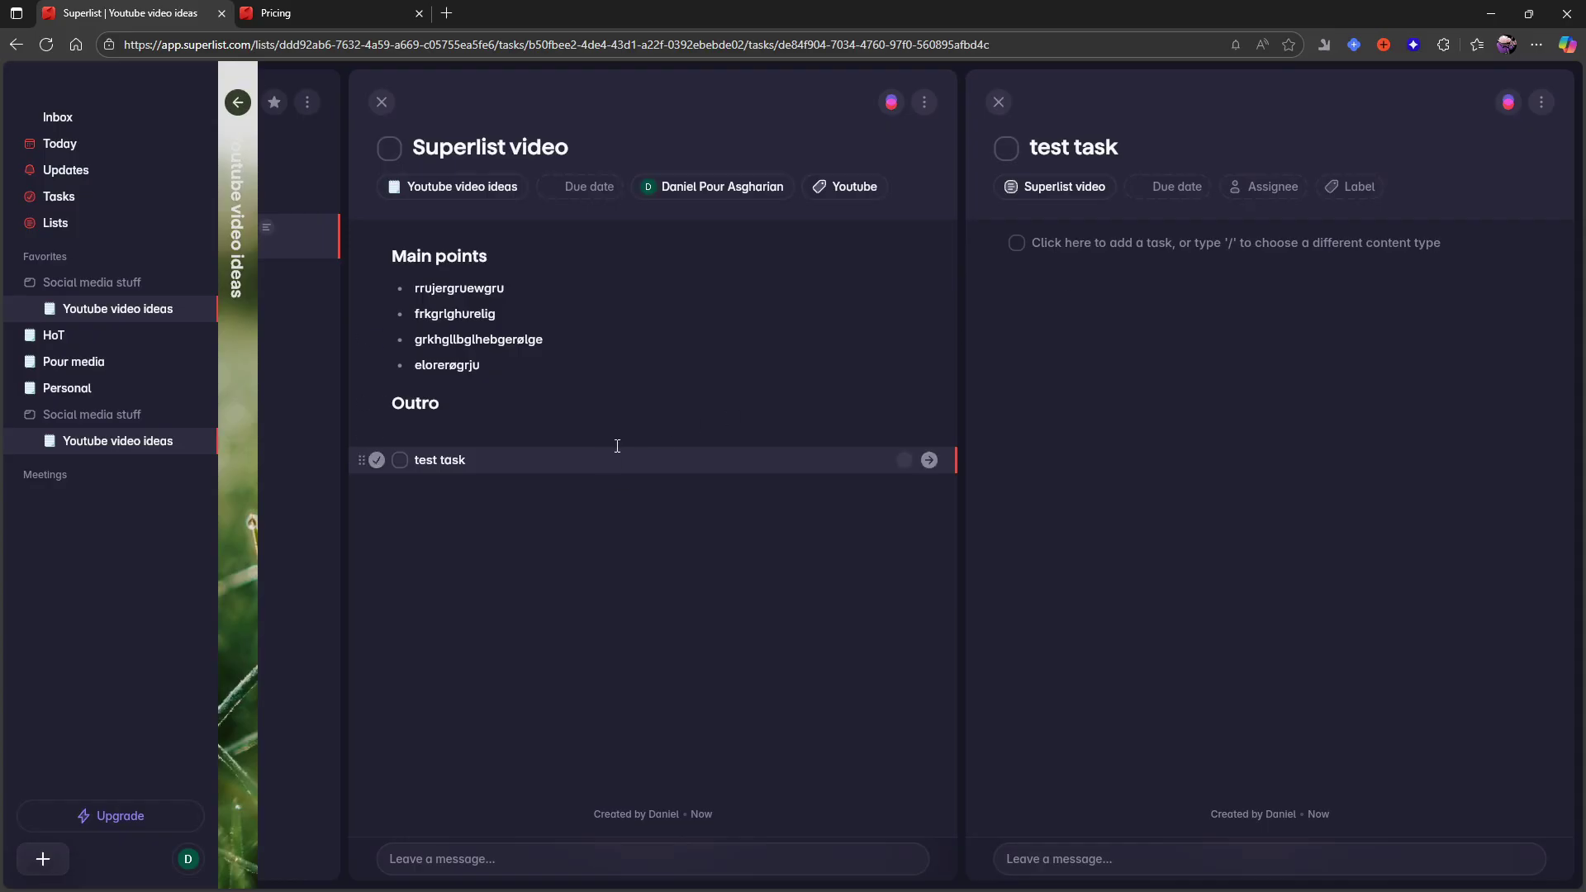
{"action": "left_click", "coordinate": [998, 102]}
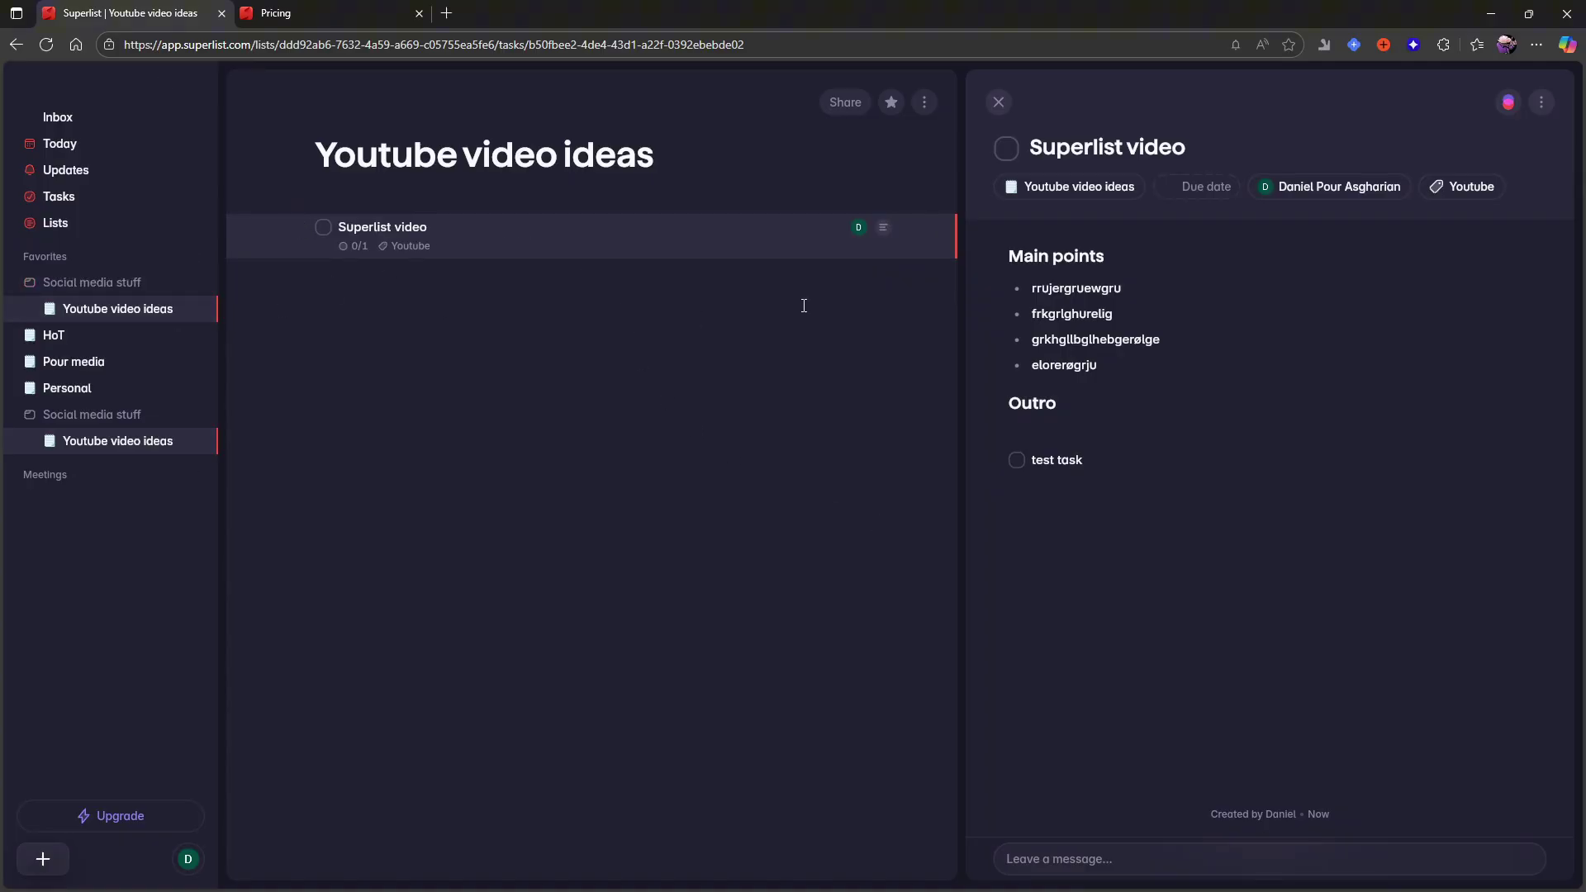
- Collapse the Social media stuff folders and create a new list titled 'Test list'
{"action": "left_click", "coordinate": [96, 268]}
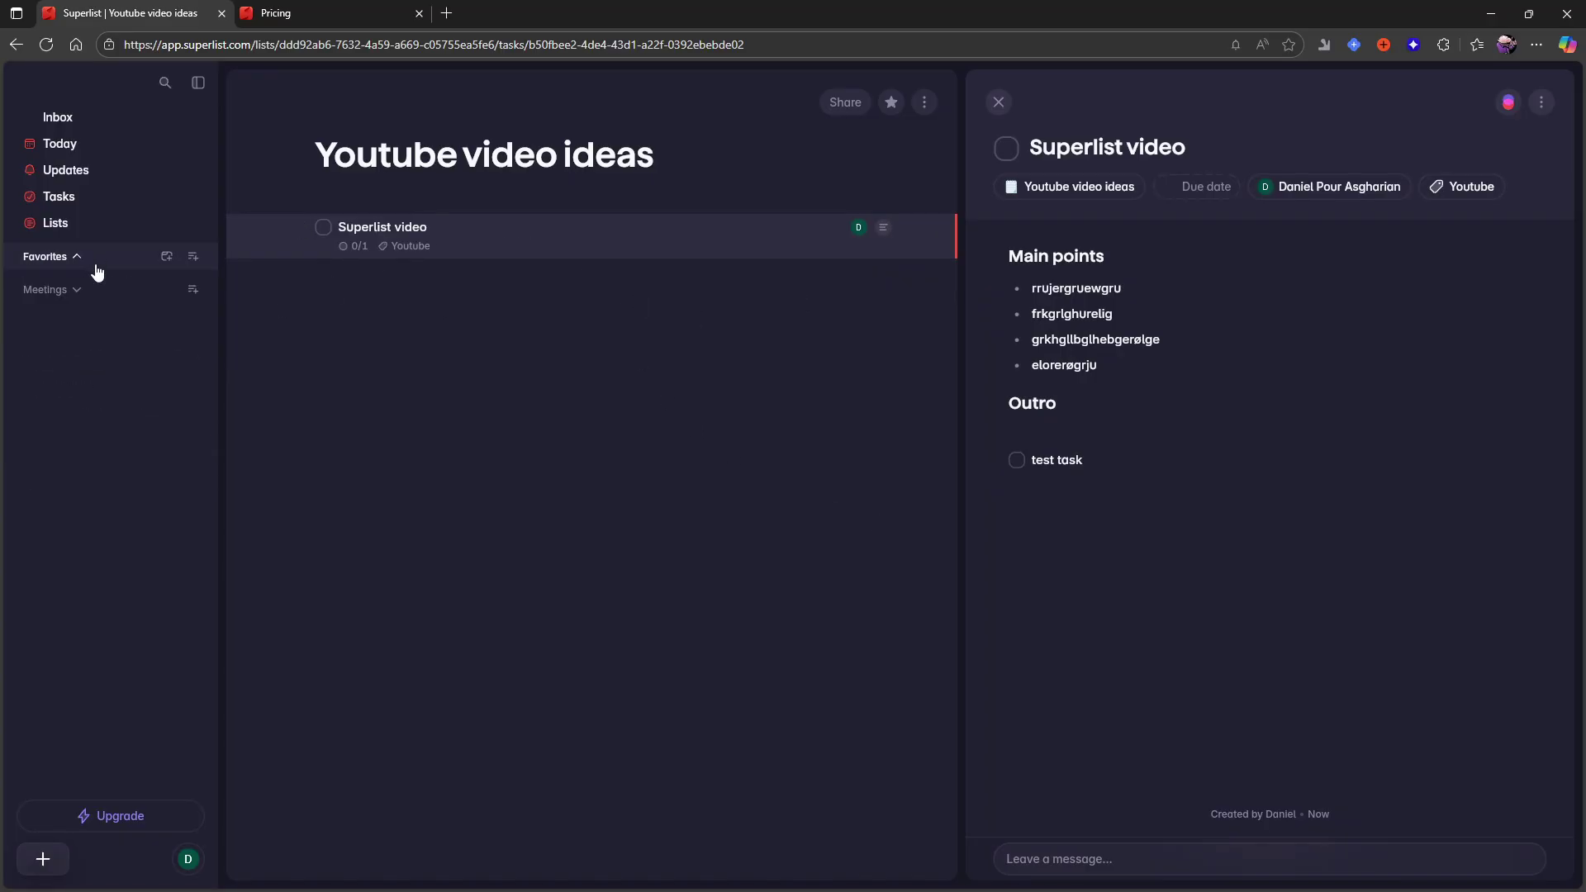
{"action": "left_click", "coordinate": [96, 264]}
{"action": "left_click", "coordinate": [91, 283]}
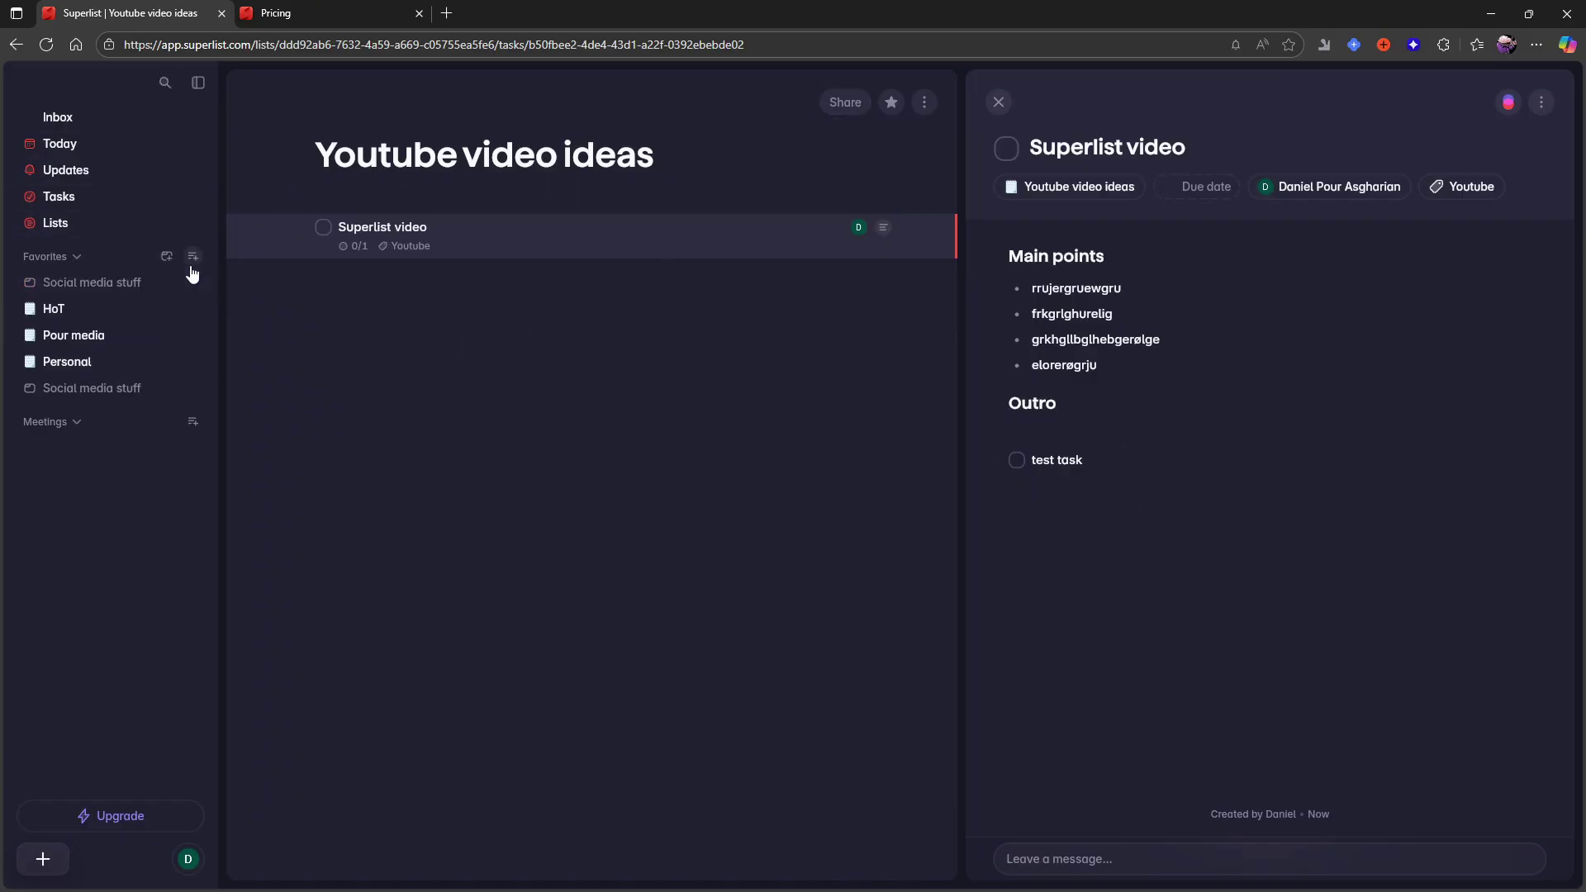
{"action": "left_click", "coordinate": [194, 267]}
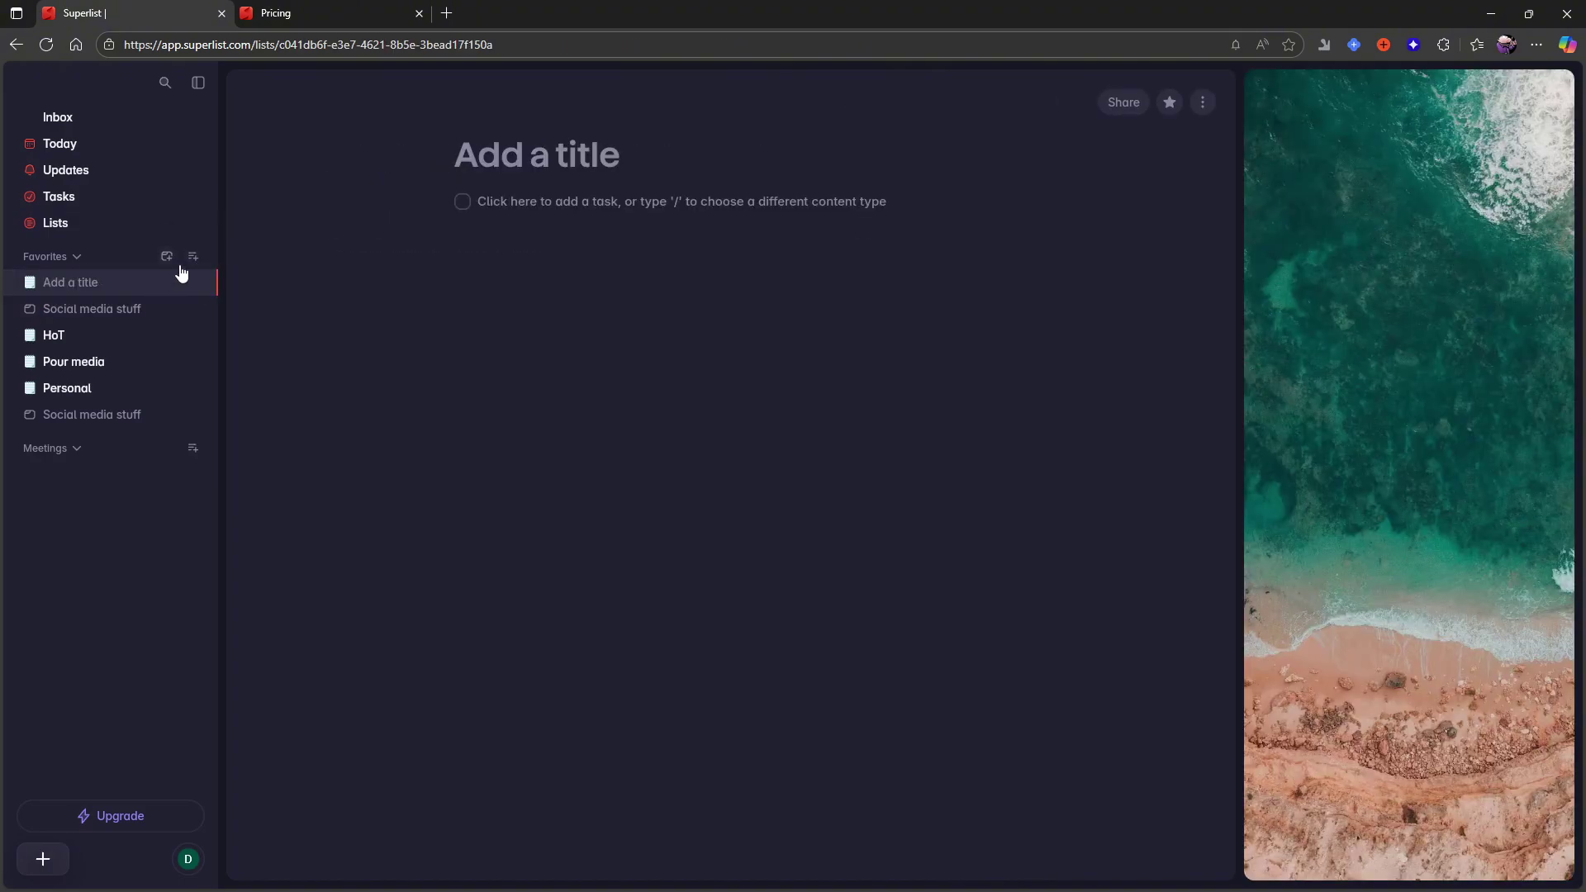
{"action": "type", "text": "Tes"}
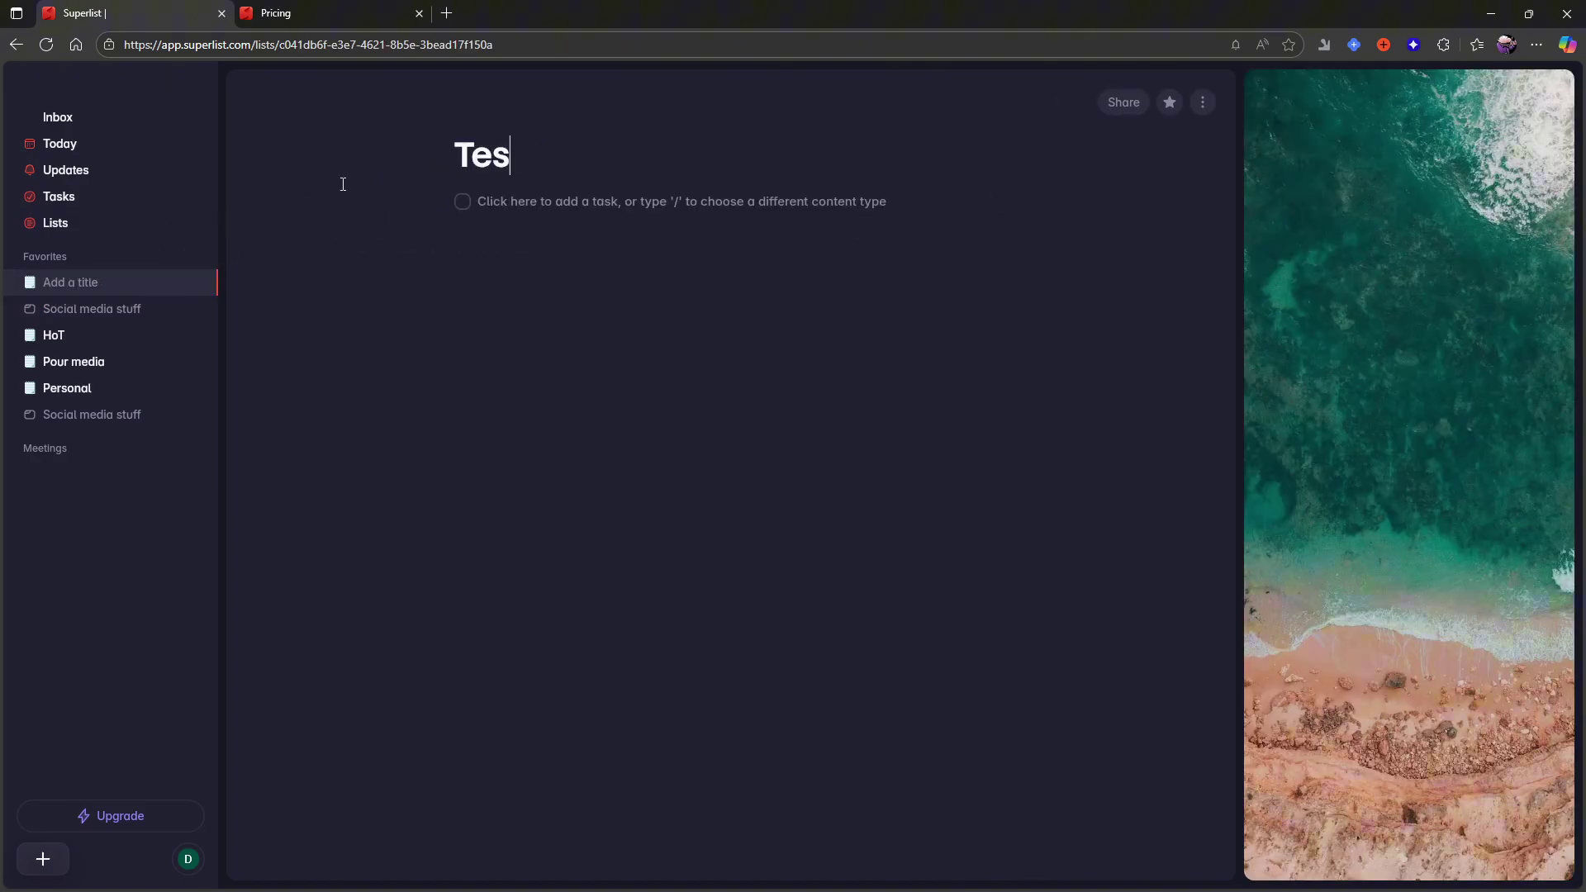
{"action": "type", "text": "t list"}
{"action": "key", "text": "Return"}
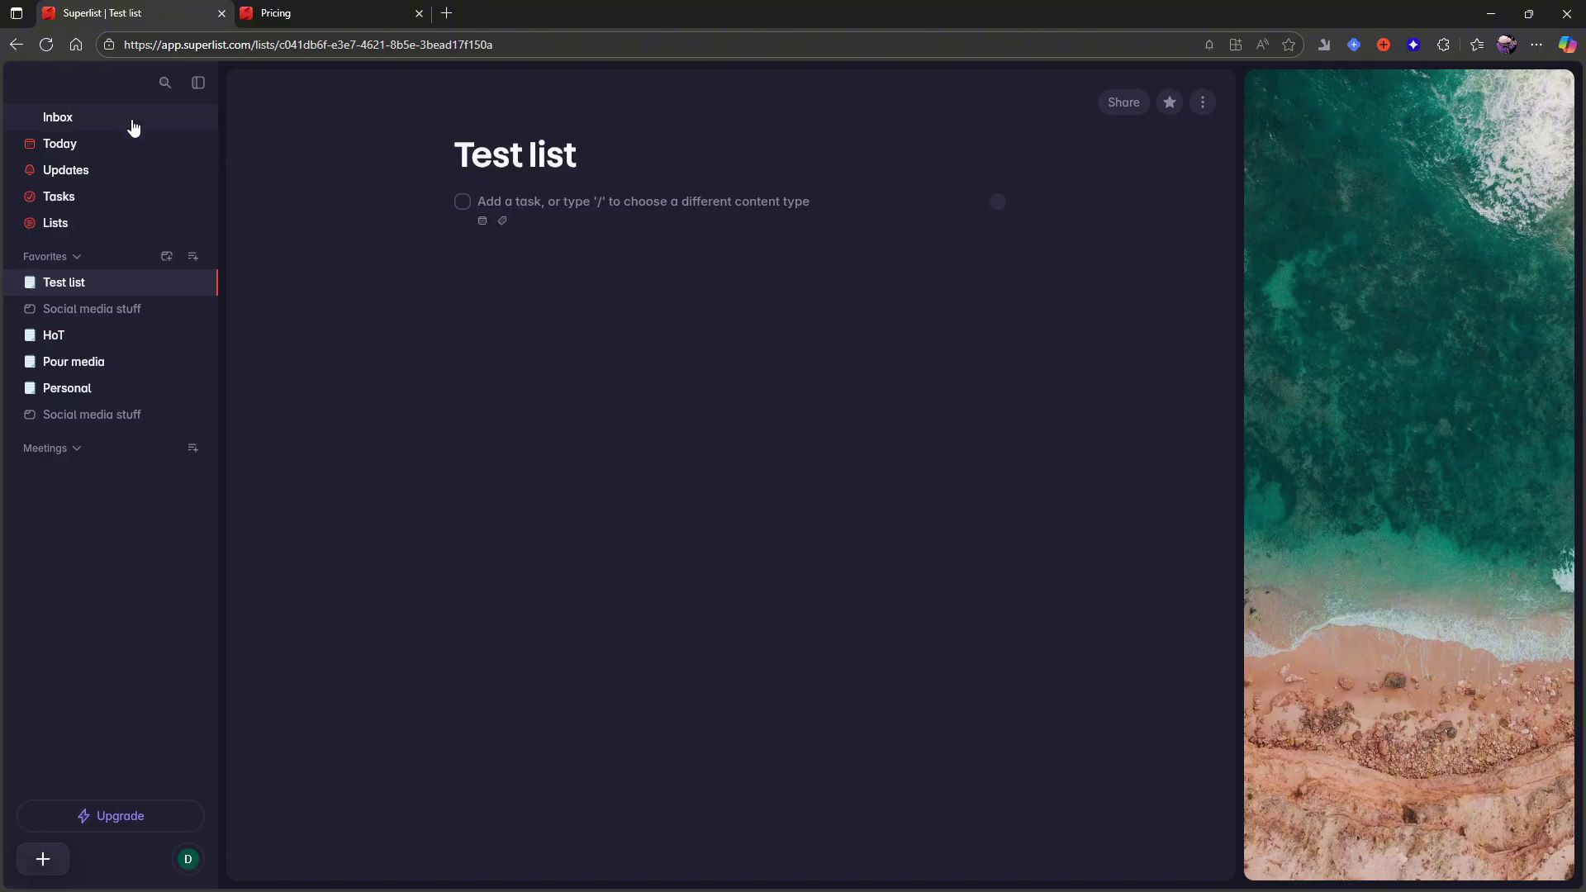
- View Updates, then the Lists overview, flipping Meetings/All filters and ending on All
{"action": "left_click", "coordinate": [107, 172]}
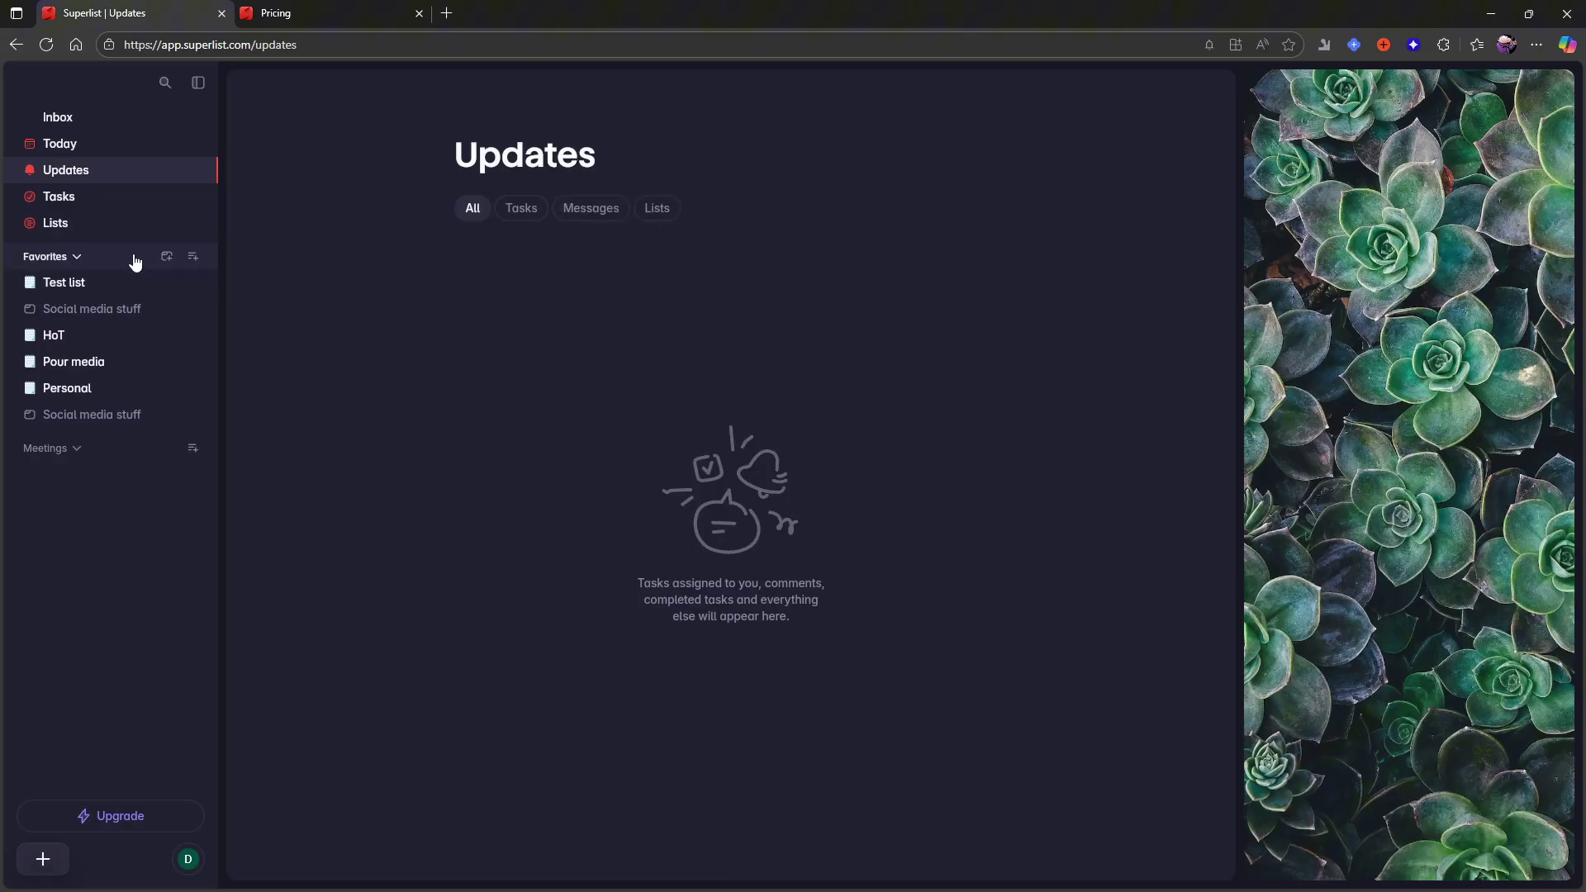
{"action": "left_click", "coordinate": [93, 226]}
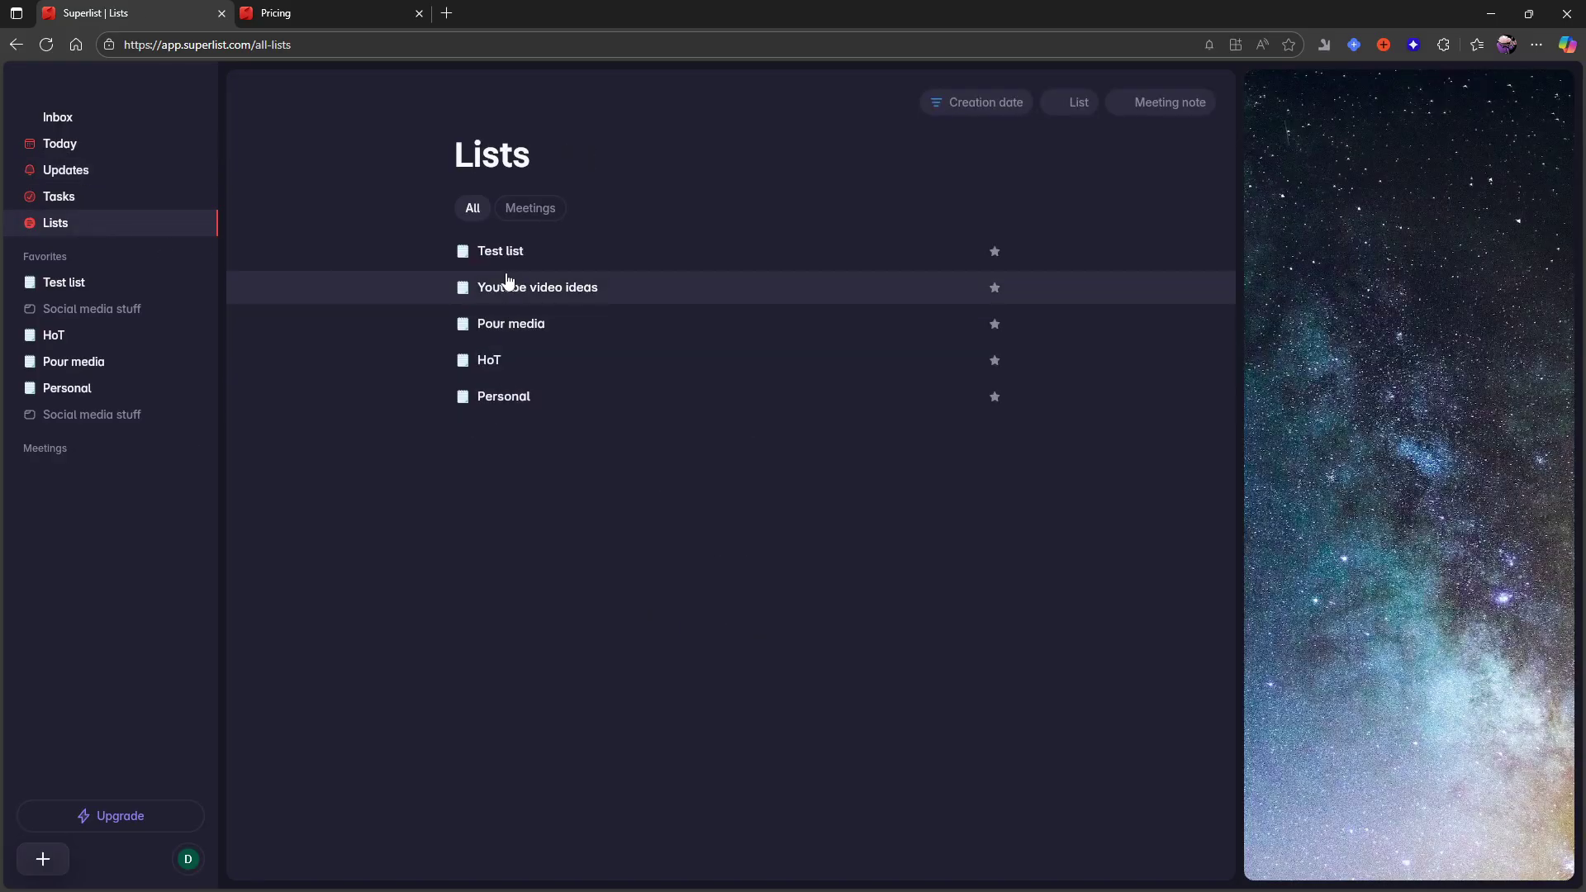
{"action": "left_click", "coordinate": [519, 218]}
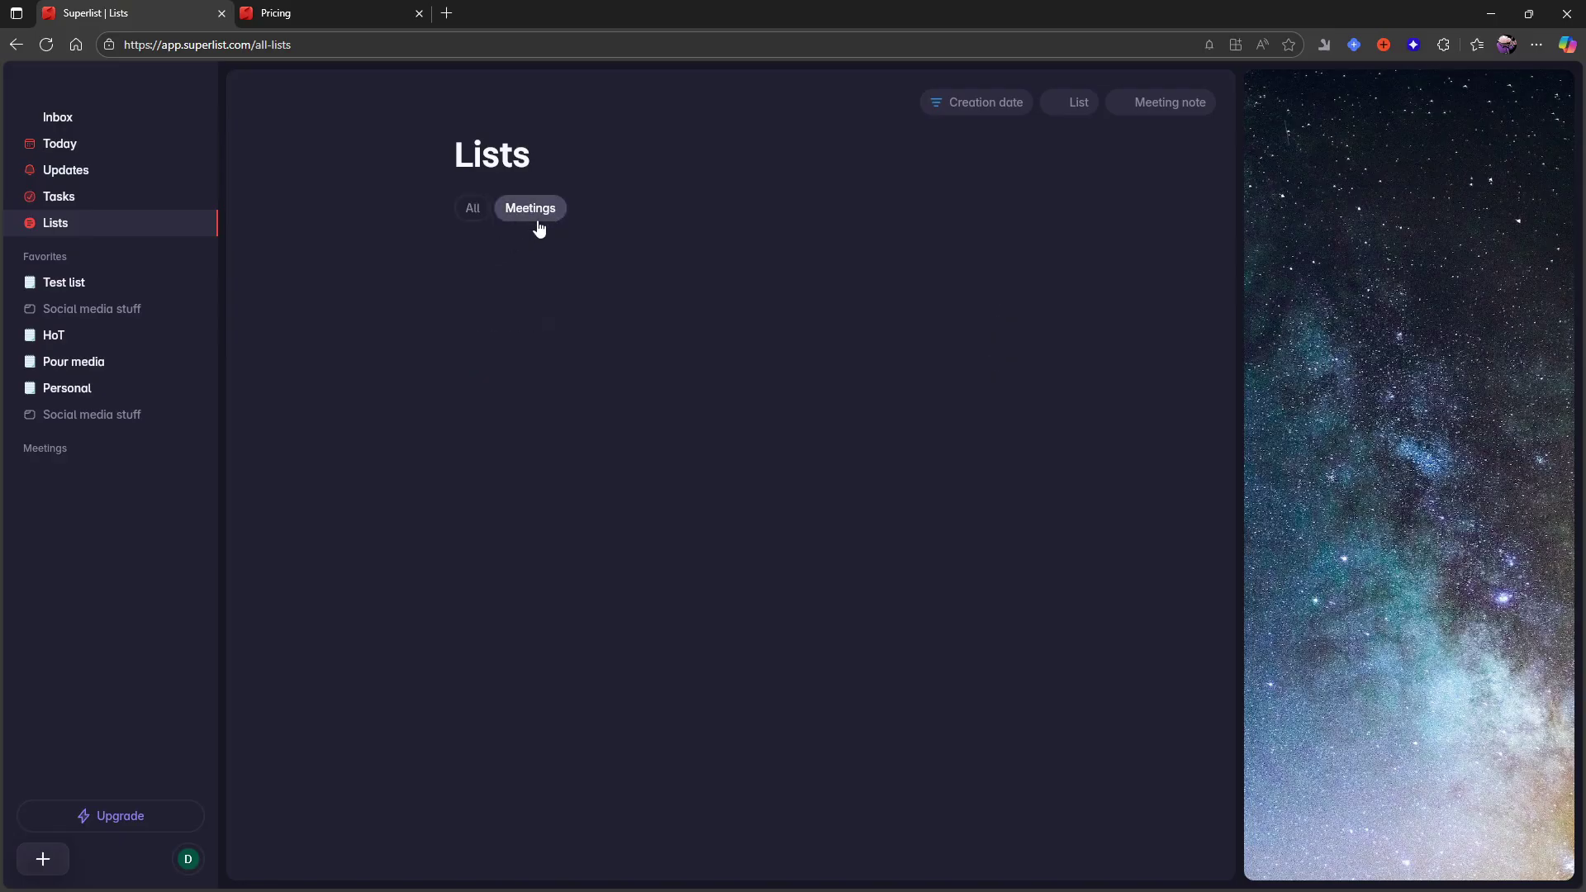
{"action": "left_click", "coordinate": [486, 216]}
{"action": "left_click", "coordinate": [533, 216]}
{"action": "left_click", "coordinate": [460, 218]}
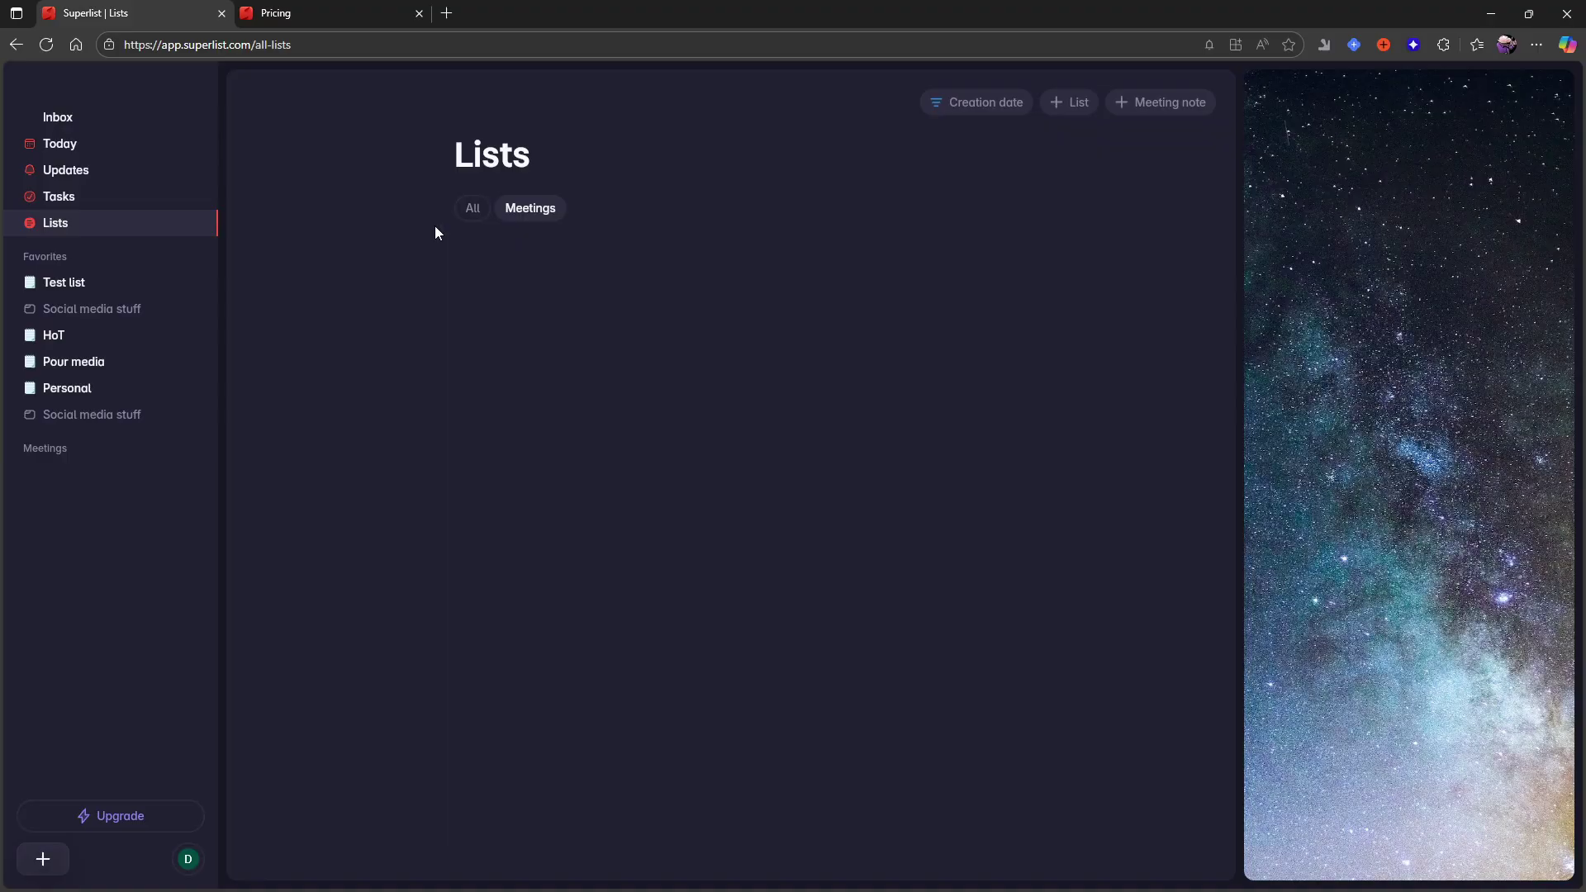
{"action": "left_click", "coordinate": [476, 217]}
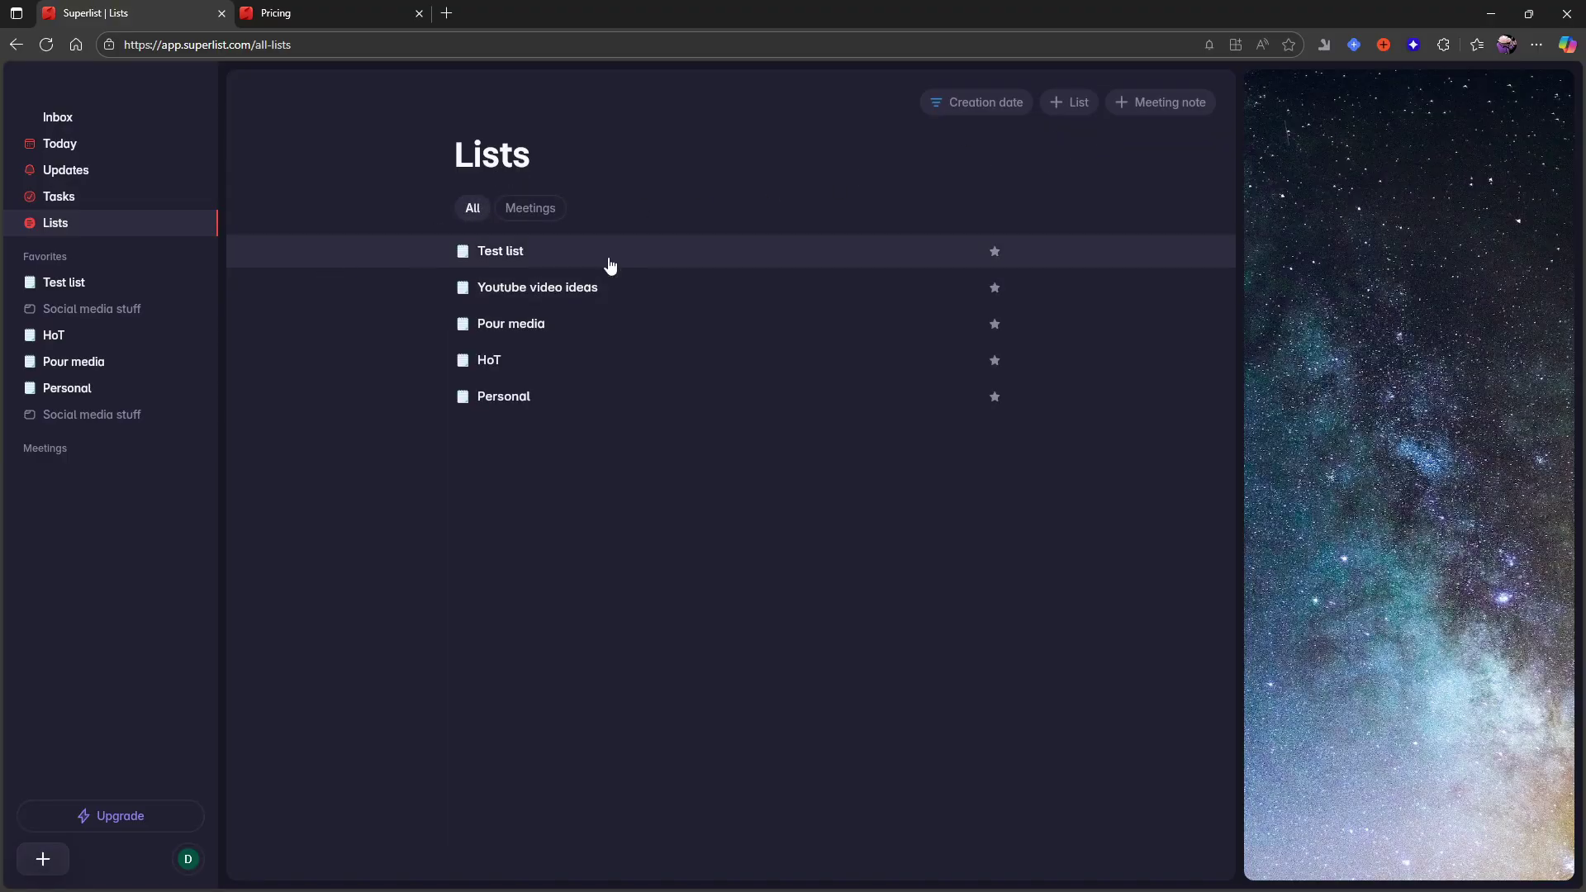
{"action": "left_click", "coordinate": [541, 211]}
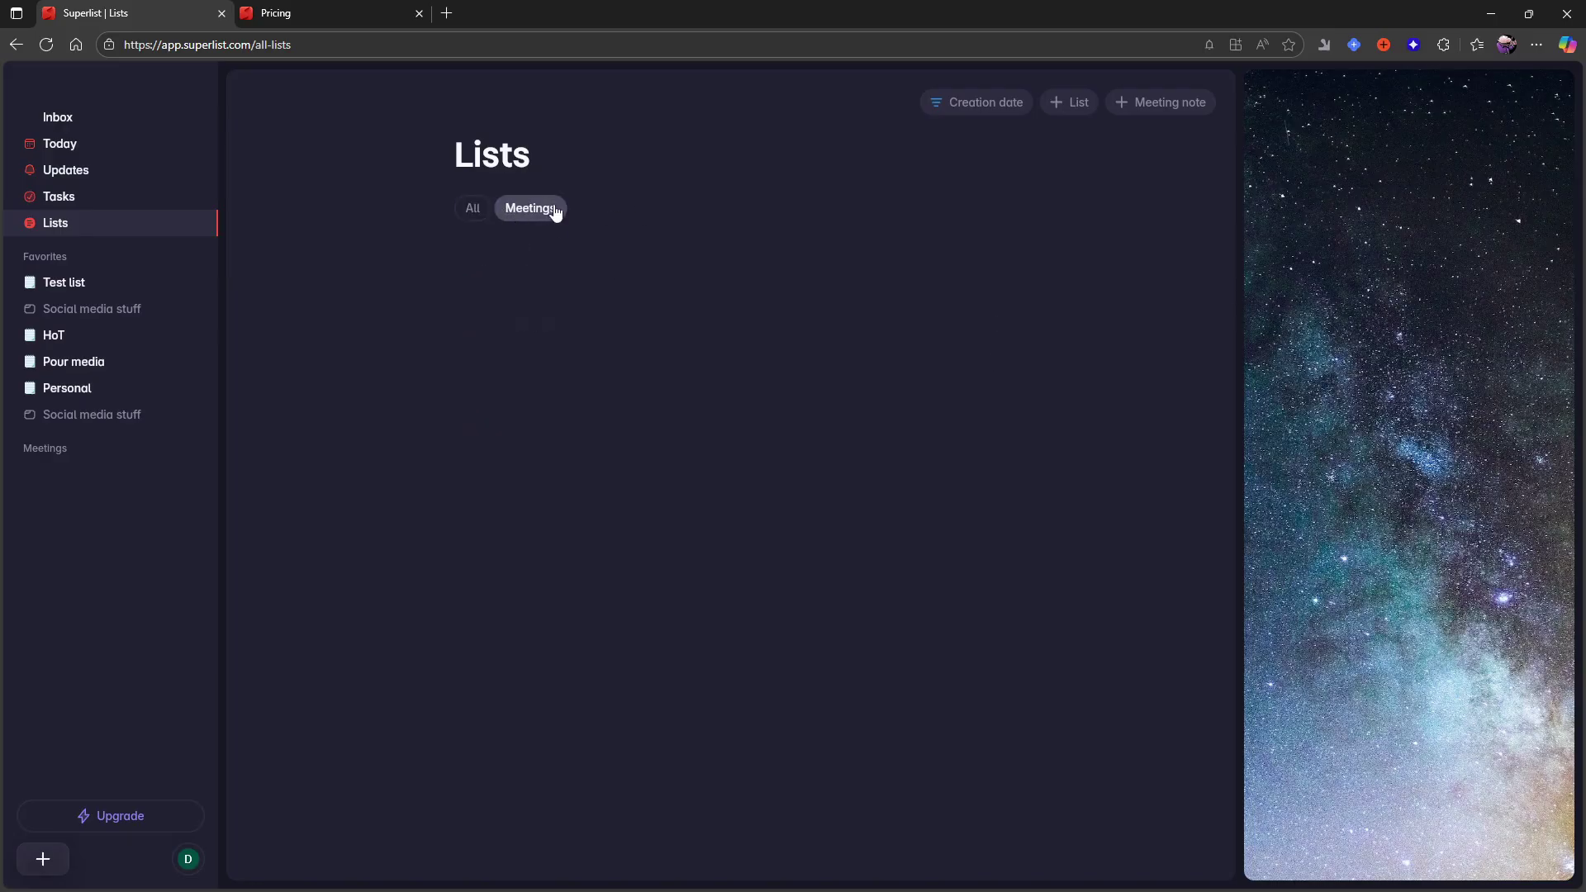
{"action": "left_click", "coordinate": [474, 217]}
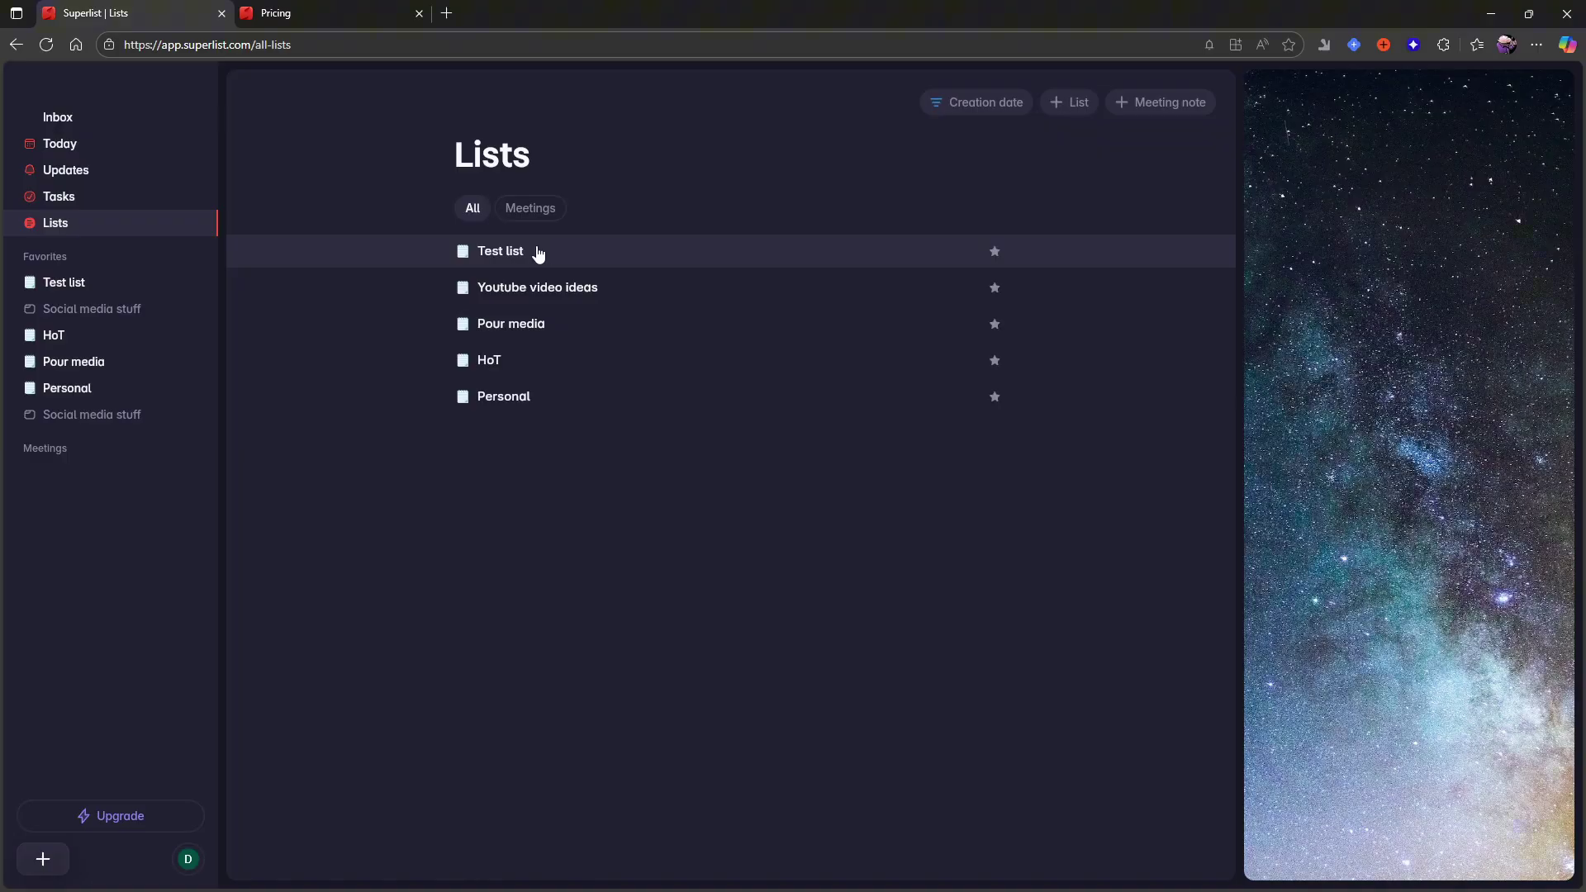
- Check off all five Inbox tasks, including the design-sending task and Bestille Roll up
{"action": "left_click", "coordinate": [95, 122]}
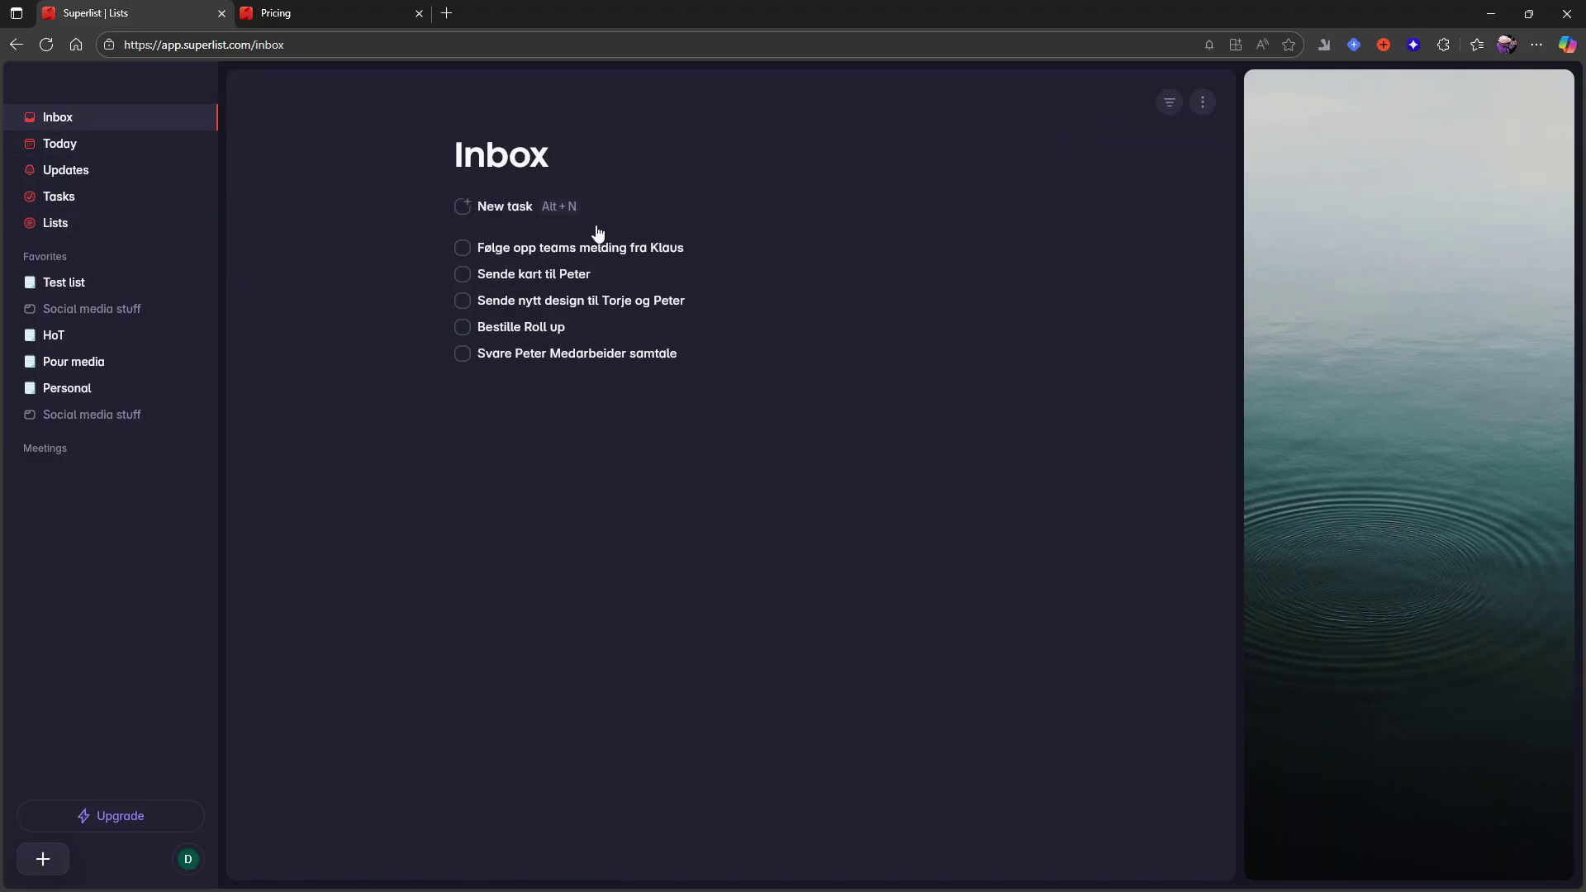
{"action": "left_click", "coordinate": [462, 248]}
{"action": "left_click", "coordinate": [463, 274]}
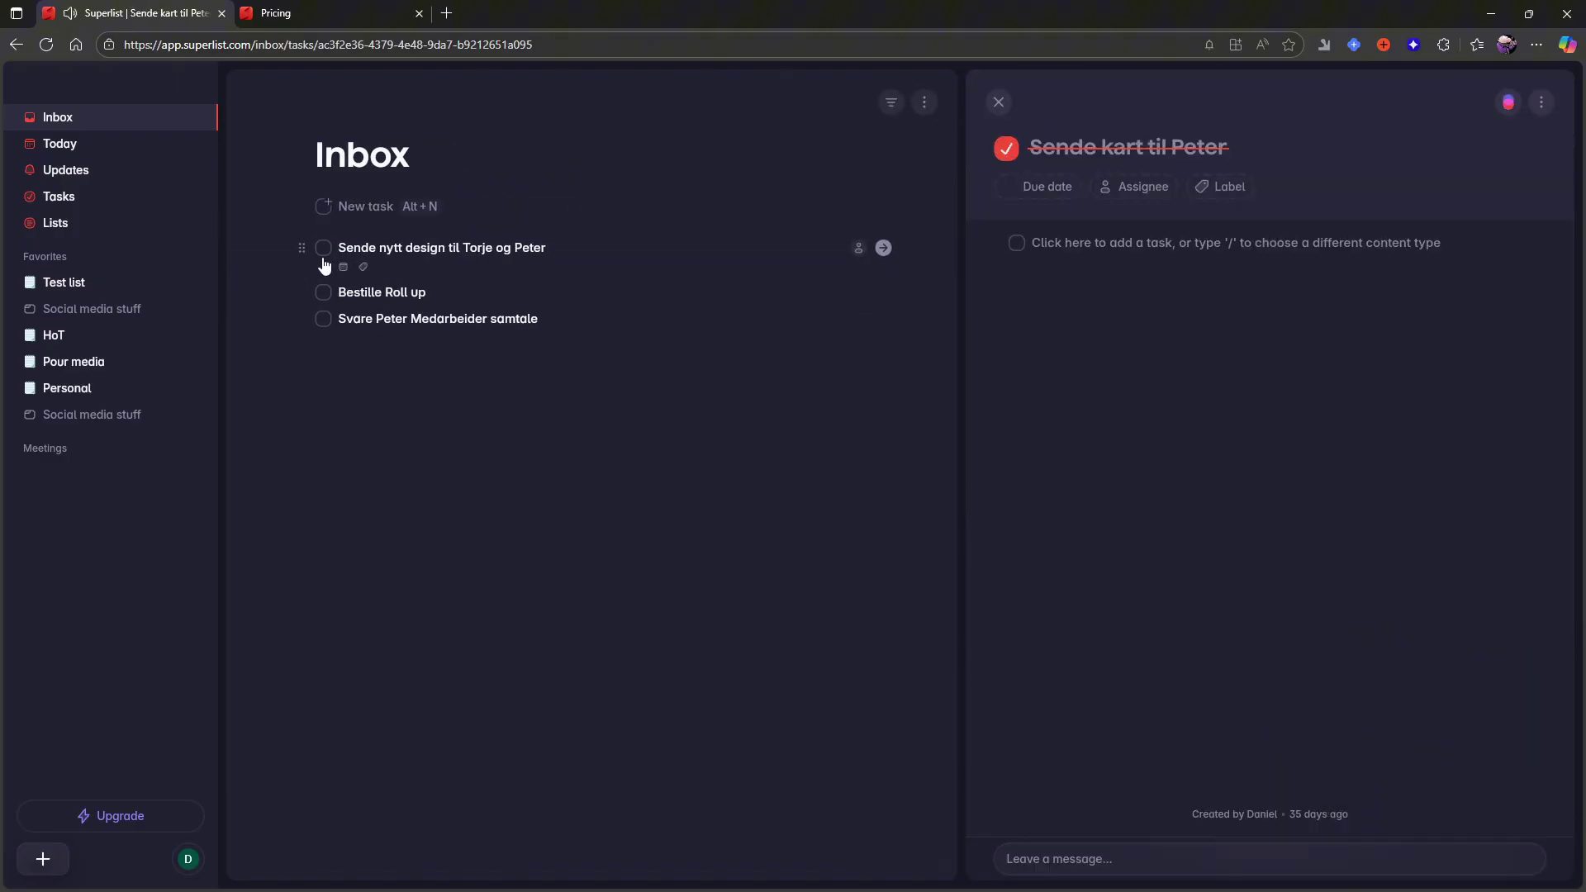
{"action": "left_click", "coordinate": [324, 248]}
{"action": "left_click", "coordinate": [323, 291]}
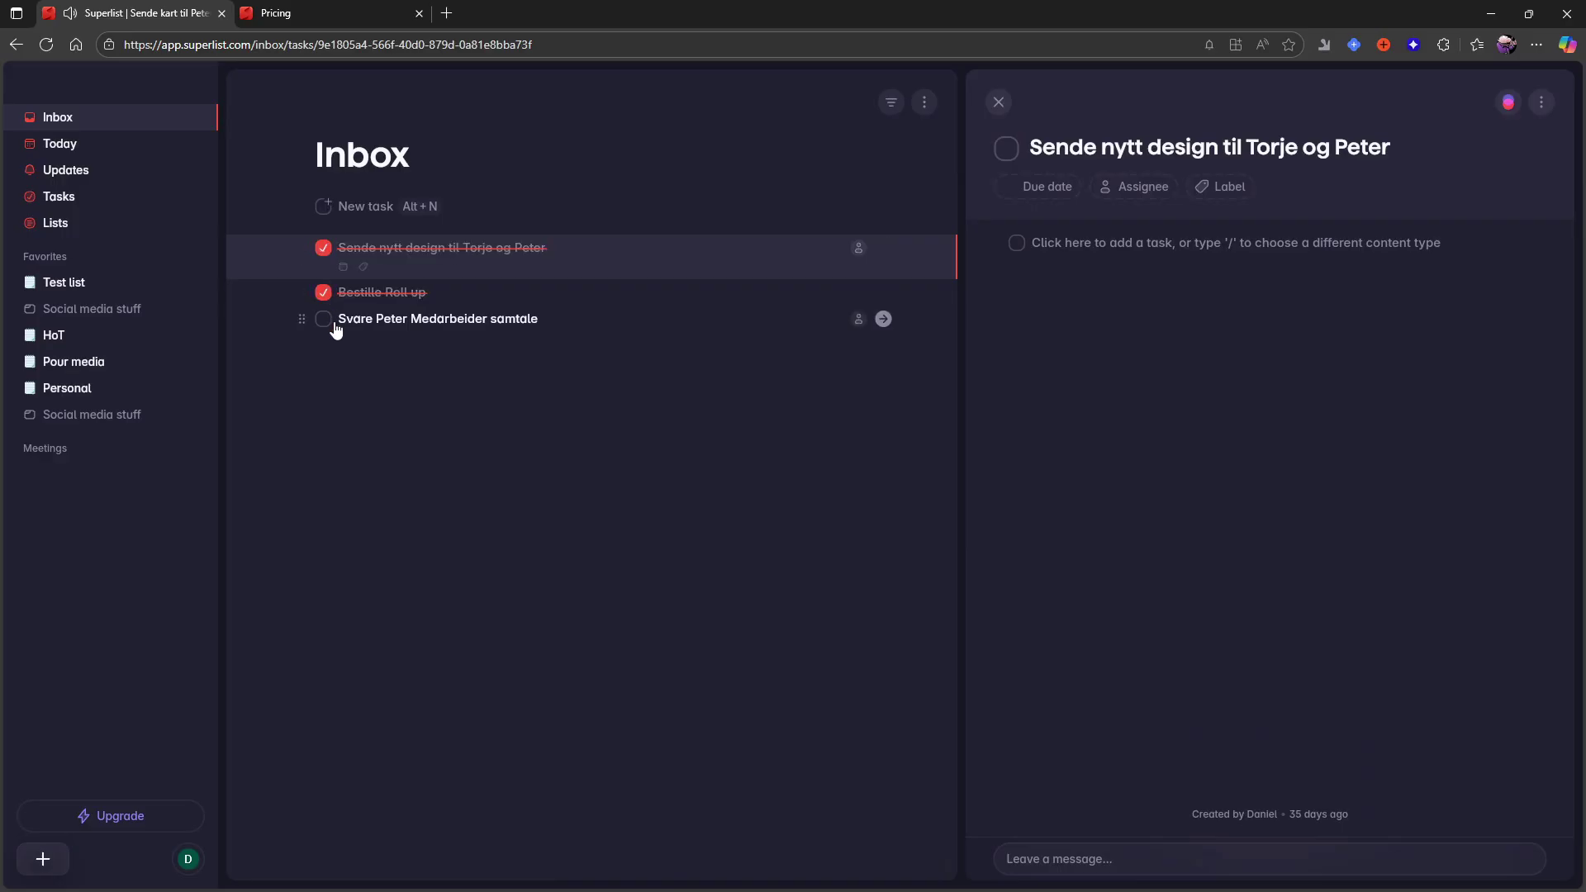
{"action": "left_click", "coordinate": [323, 320]}
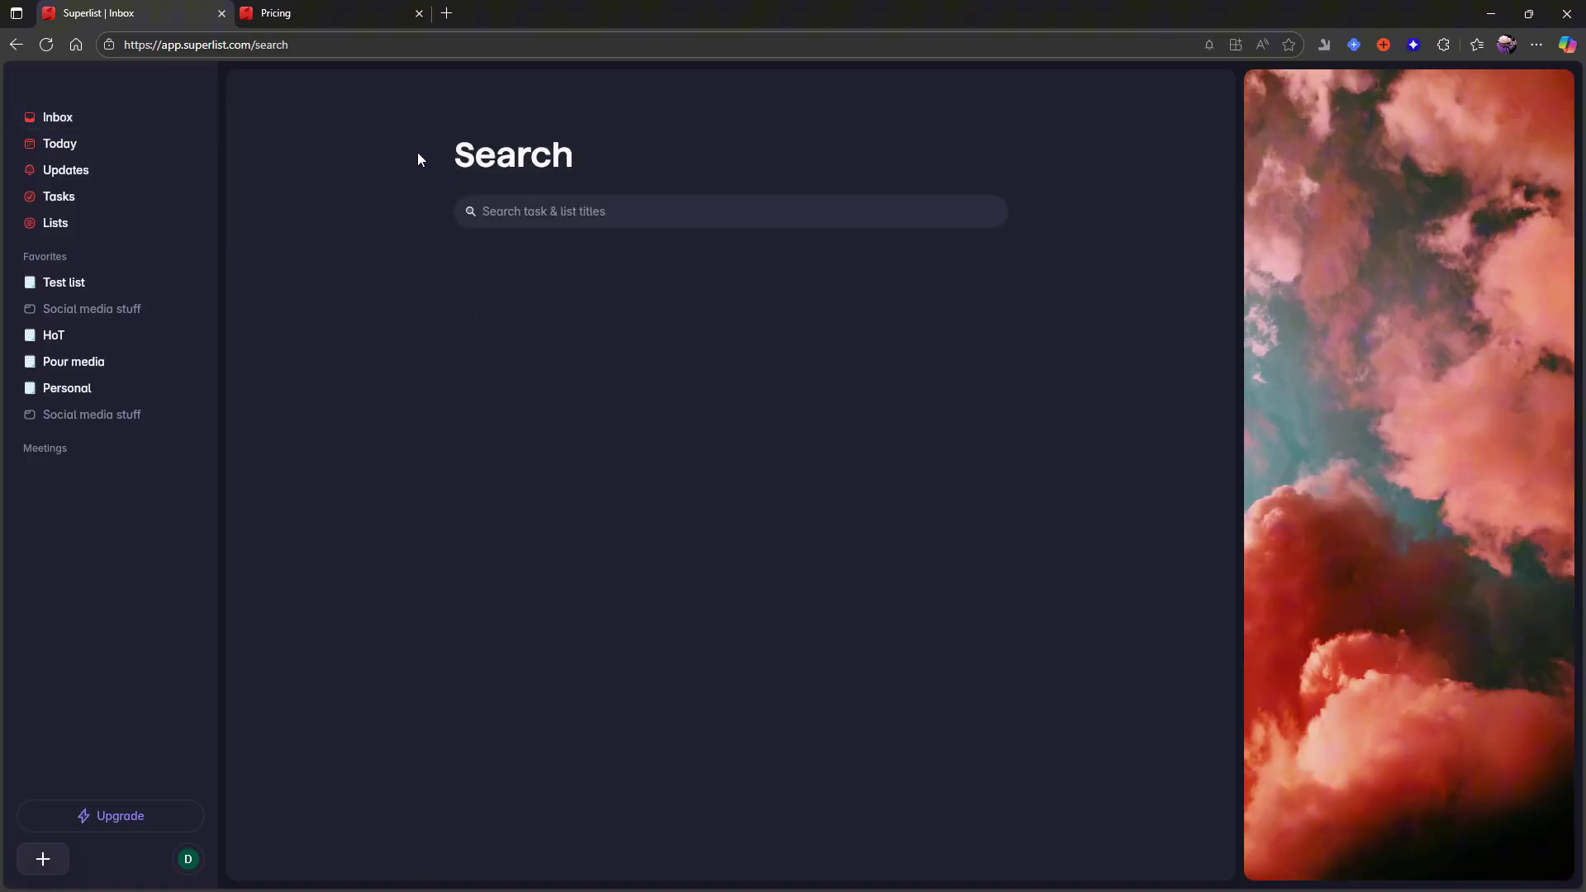
- Search for 'test' and view the Superlist video task from the results
{"action": "type", "text": "test"}
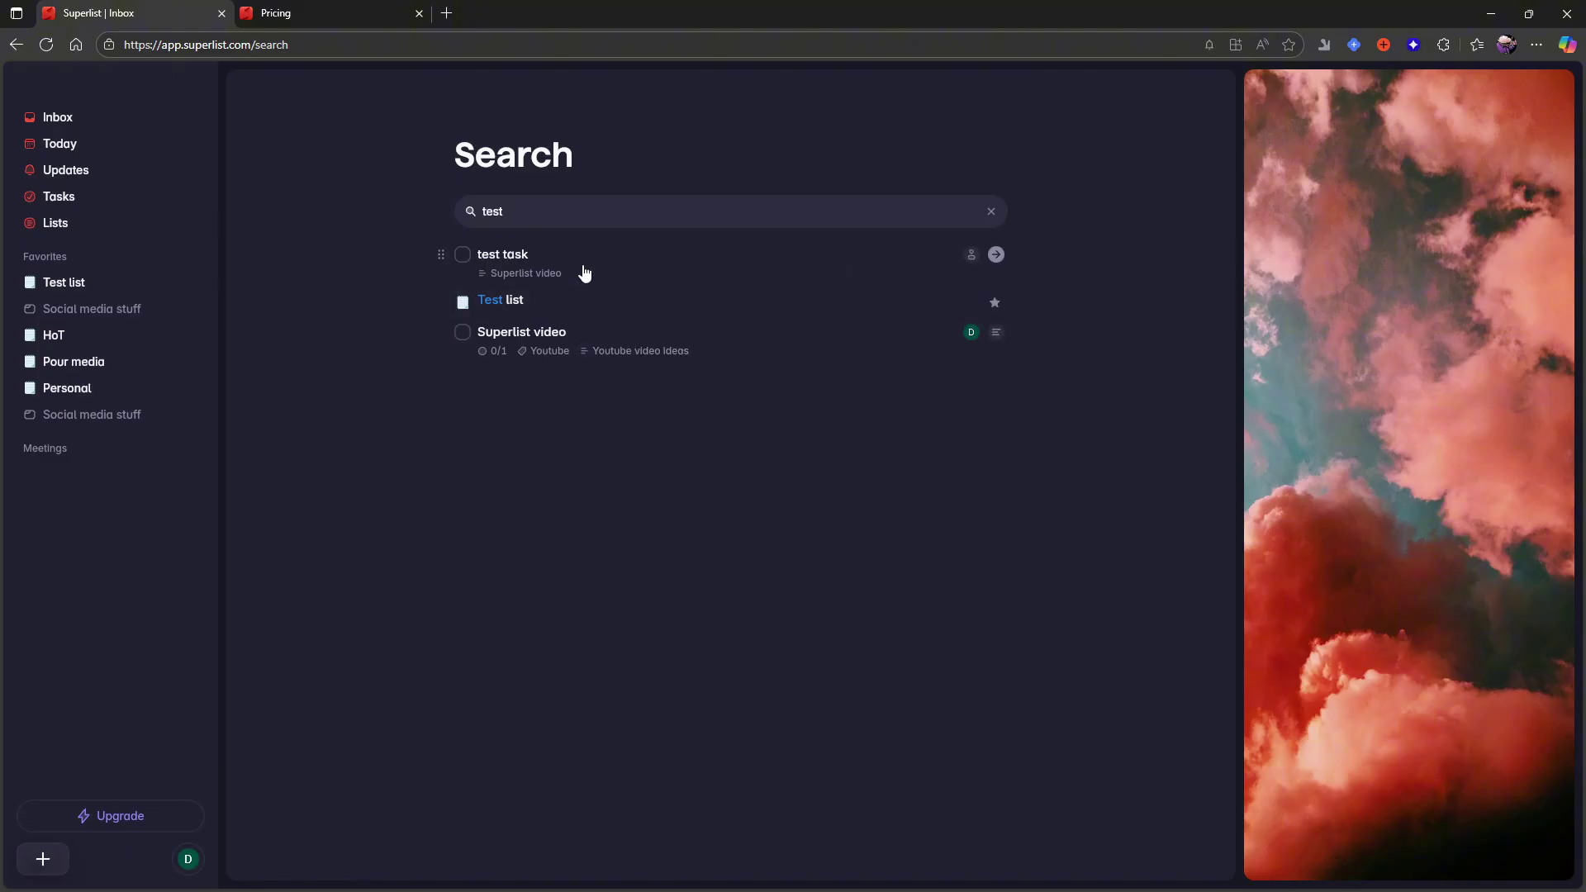
{"action": "left_click", "coordinate": [581, 339]}
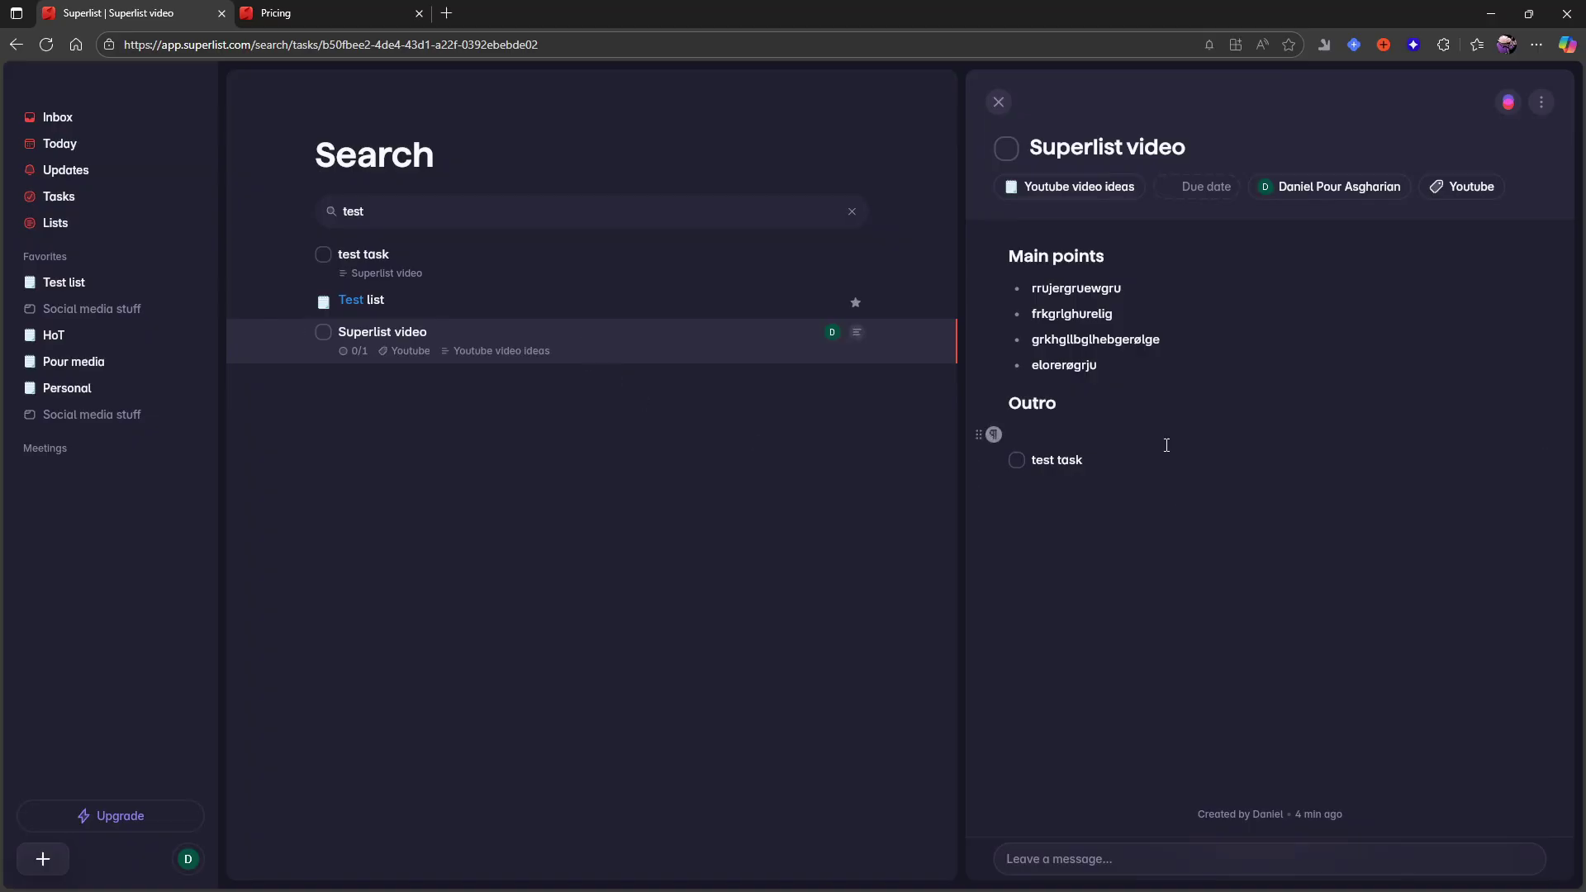
{"action": "left_click", "coordinate": [998, 101]}
- Replace the query with 'main' and open the matching Superlist video task
{"action": "left_click", "coordinate": [988, 212]}
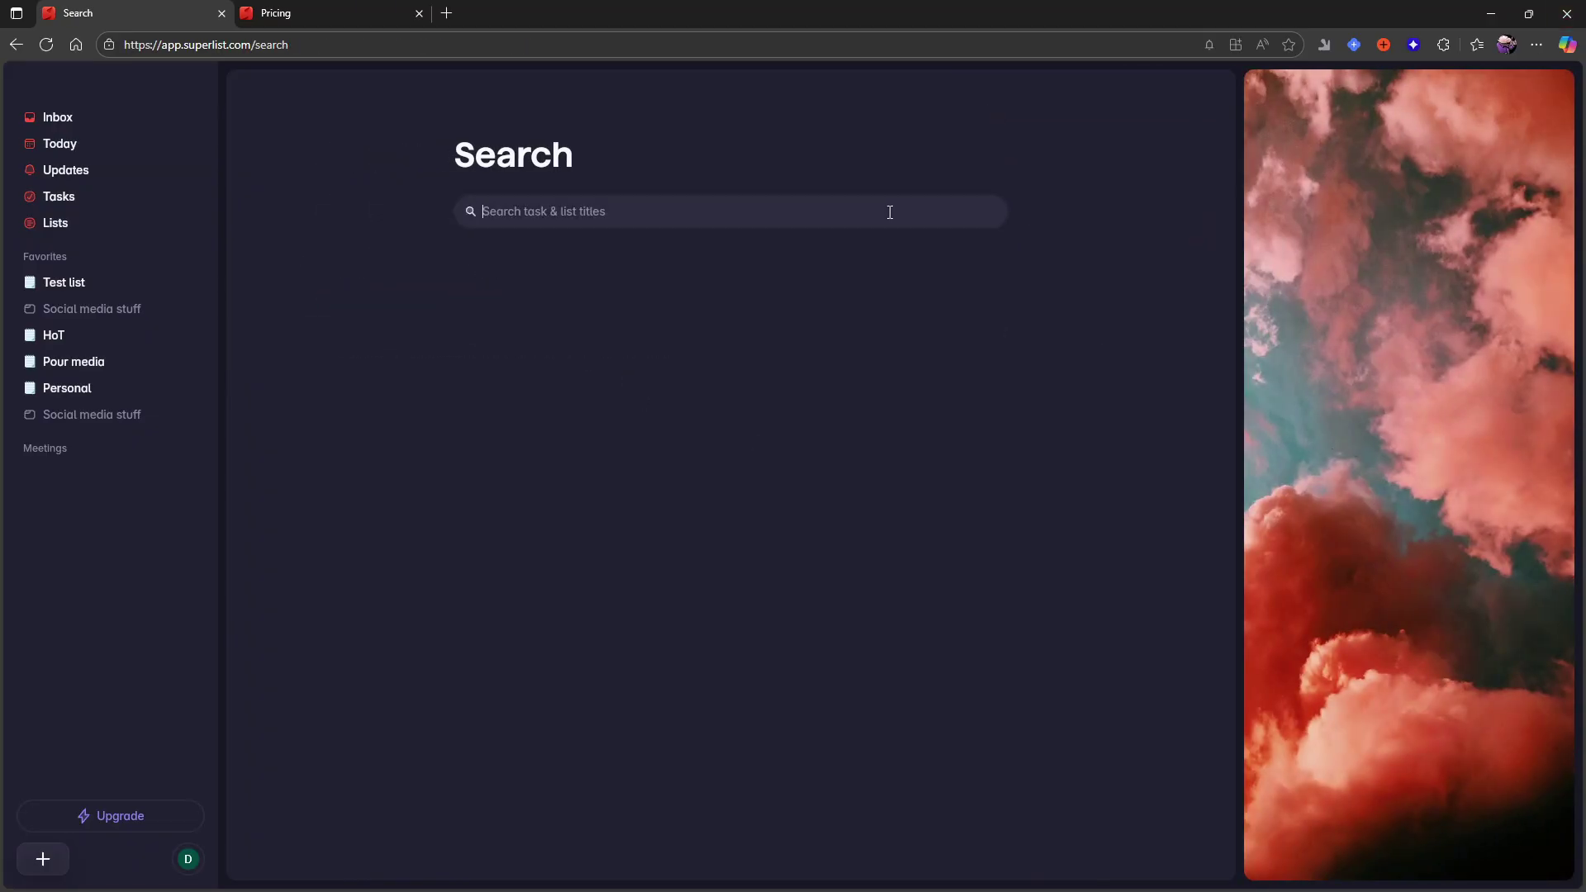
{"action": "type", "text": "main points"}
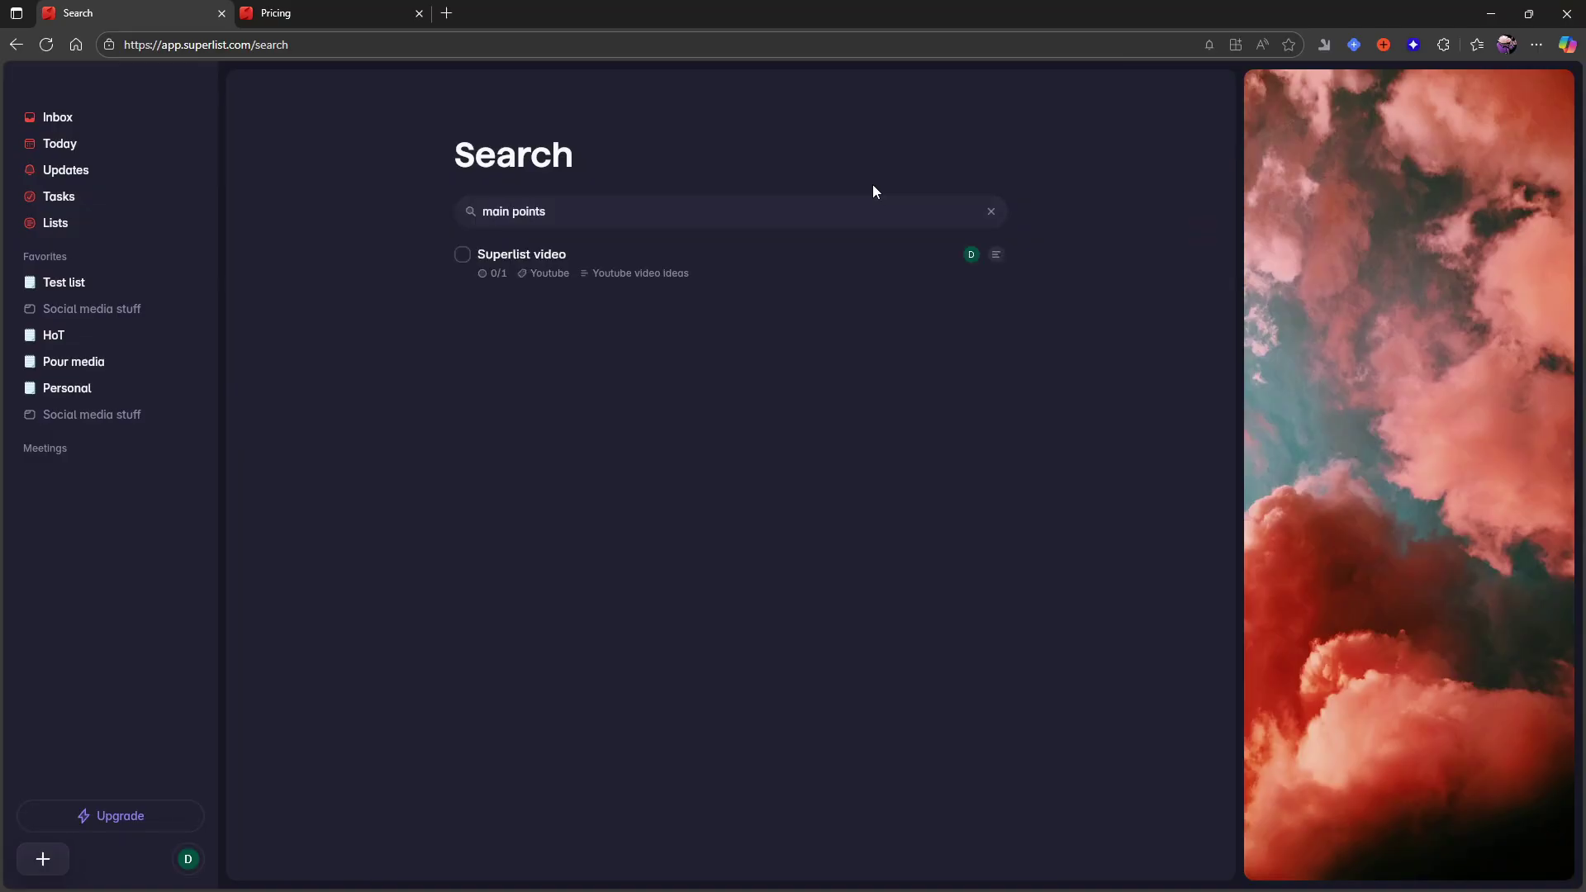
{"action": "left_click", "coordinate": [761, 282]}
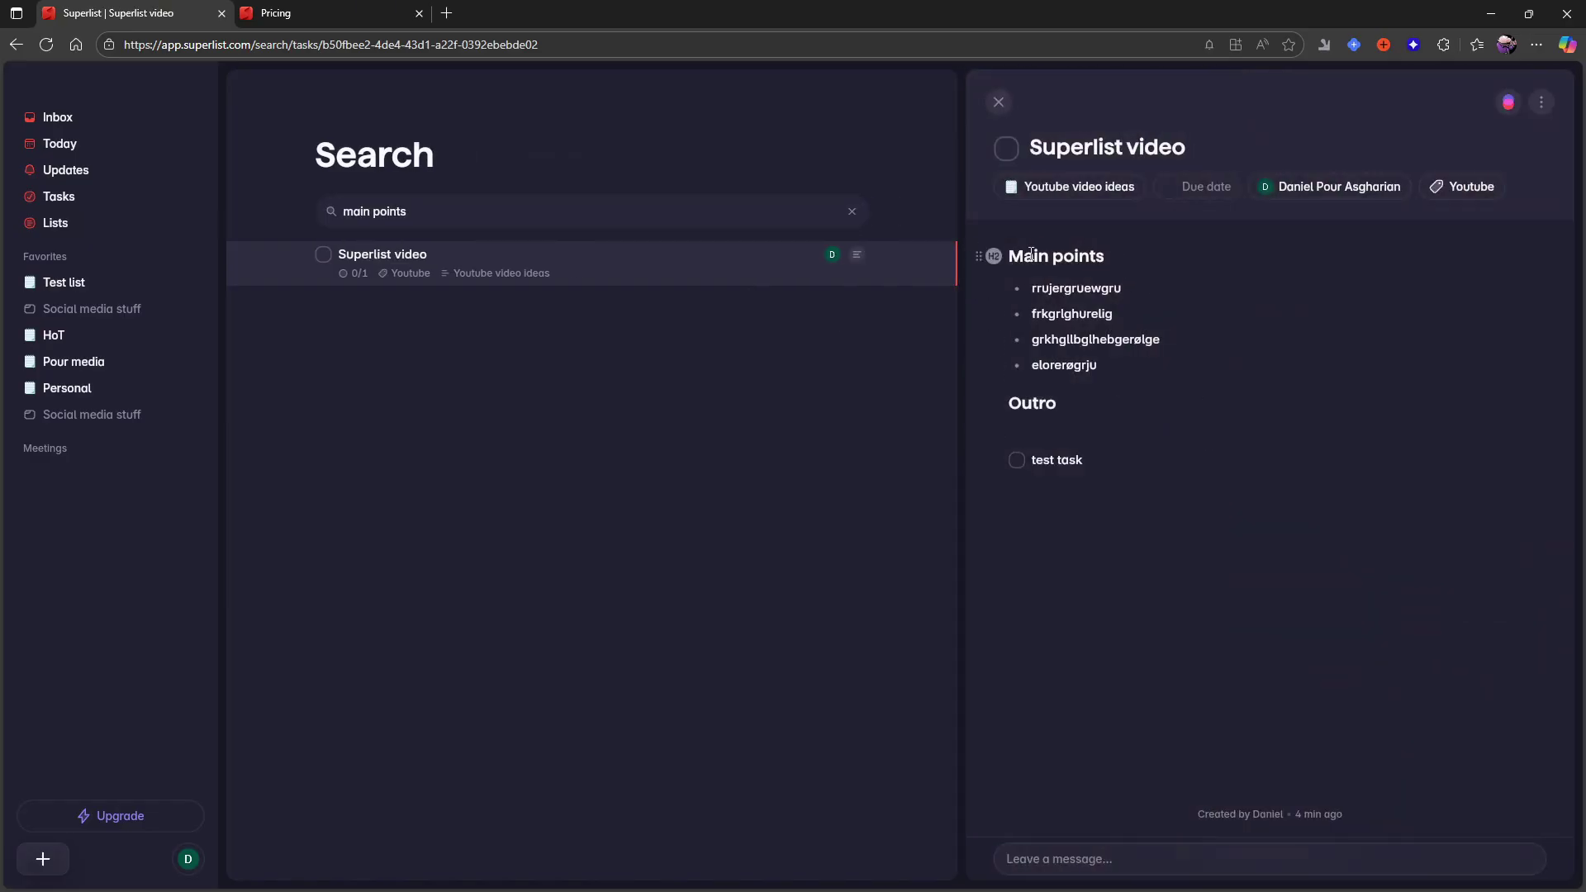
{"action": "left_click", "coordinate": [998, 103]}
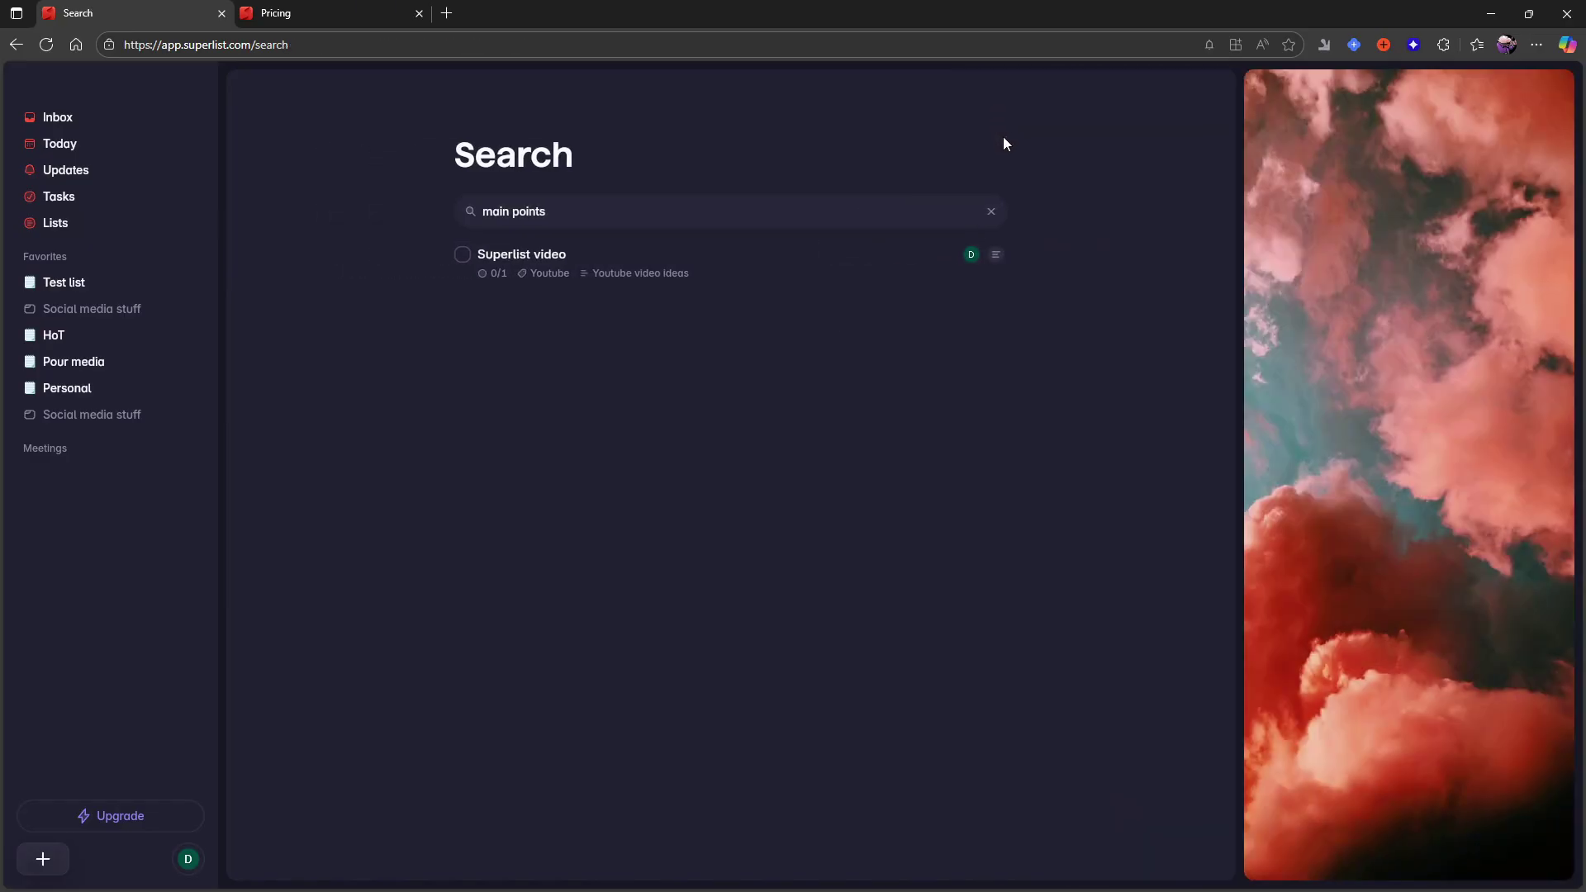